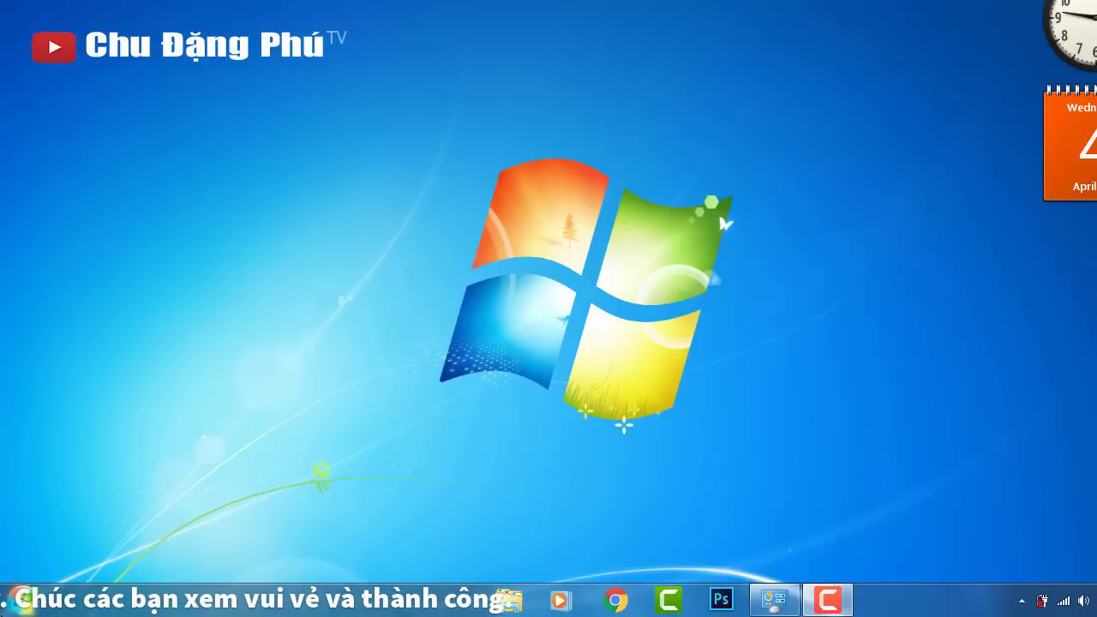
Open a Command Prompt window through a search for cmd and place it fully in view on the desktop.
click(14, 591)
click(109, 558)
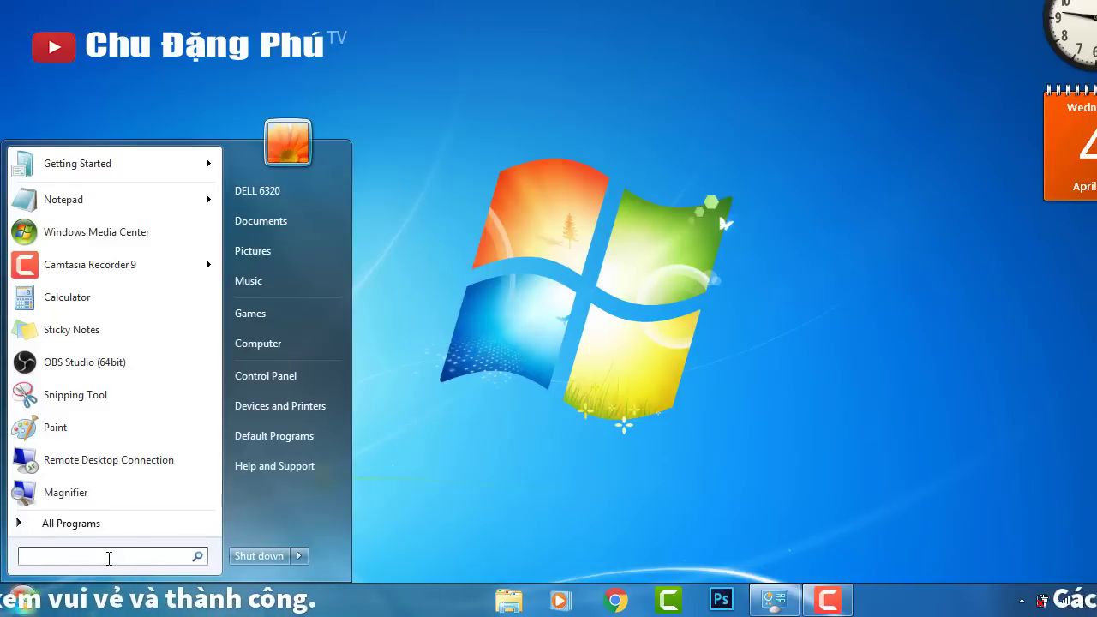
text(cmd)
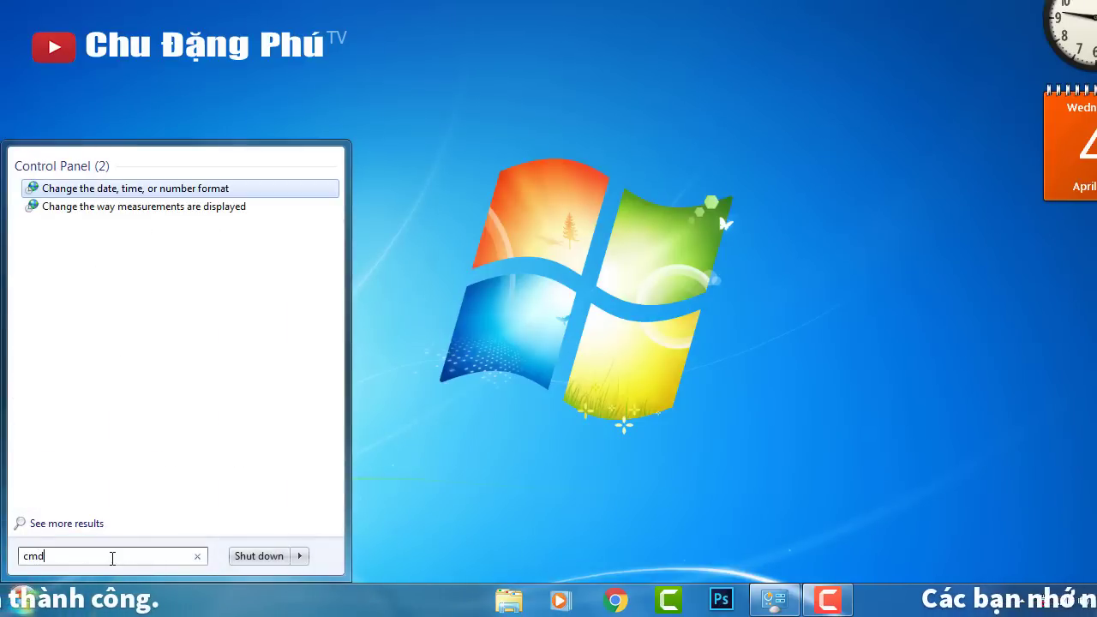
key(Return)
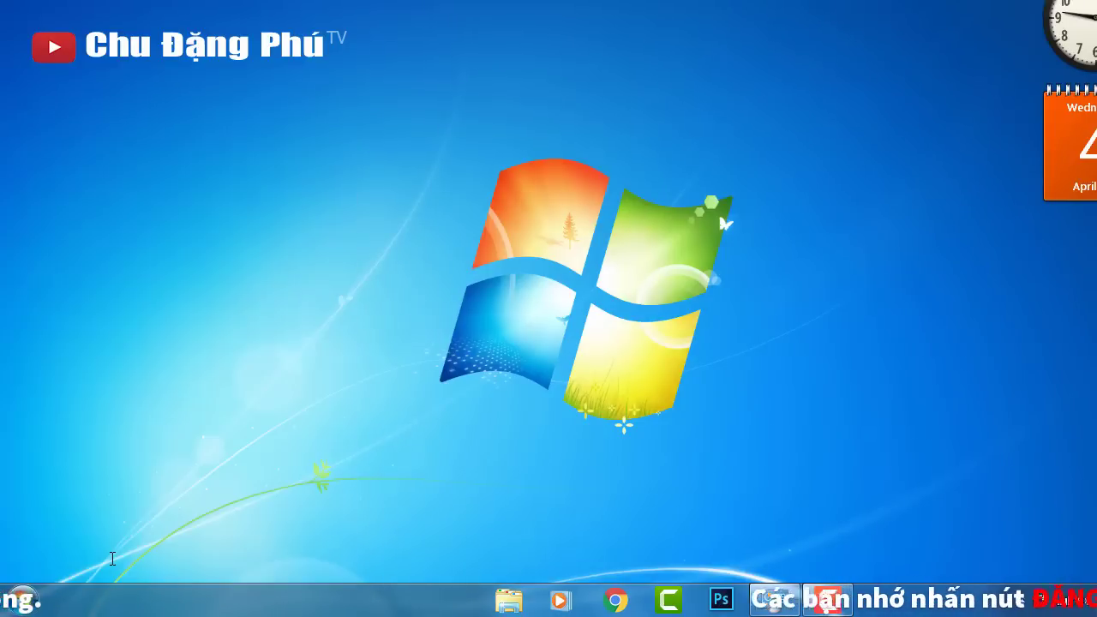
drag(371, 2, 413, 157)
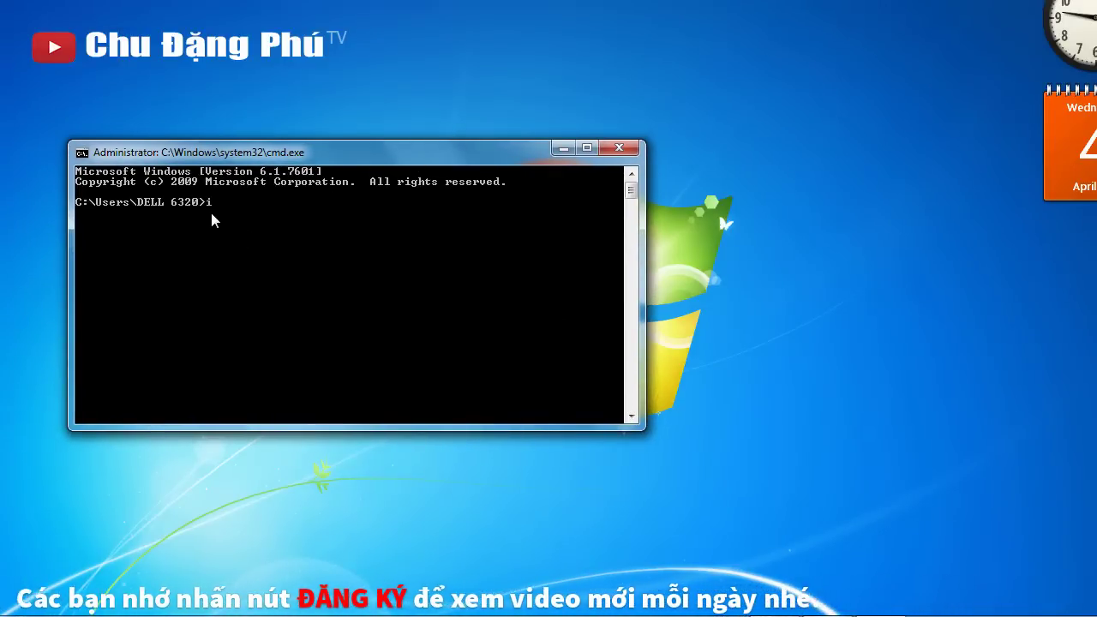
Run ipconfig and enlarge the console window to read the wireless adapter's default gateway address.
text(ipconf)
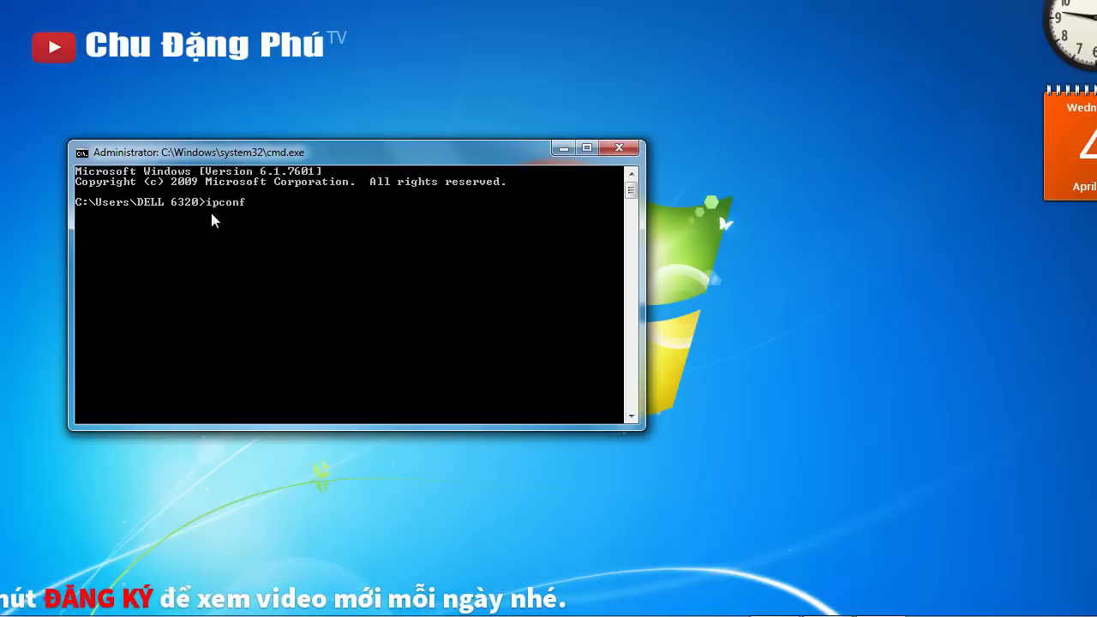
text(ig)
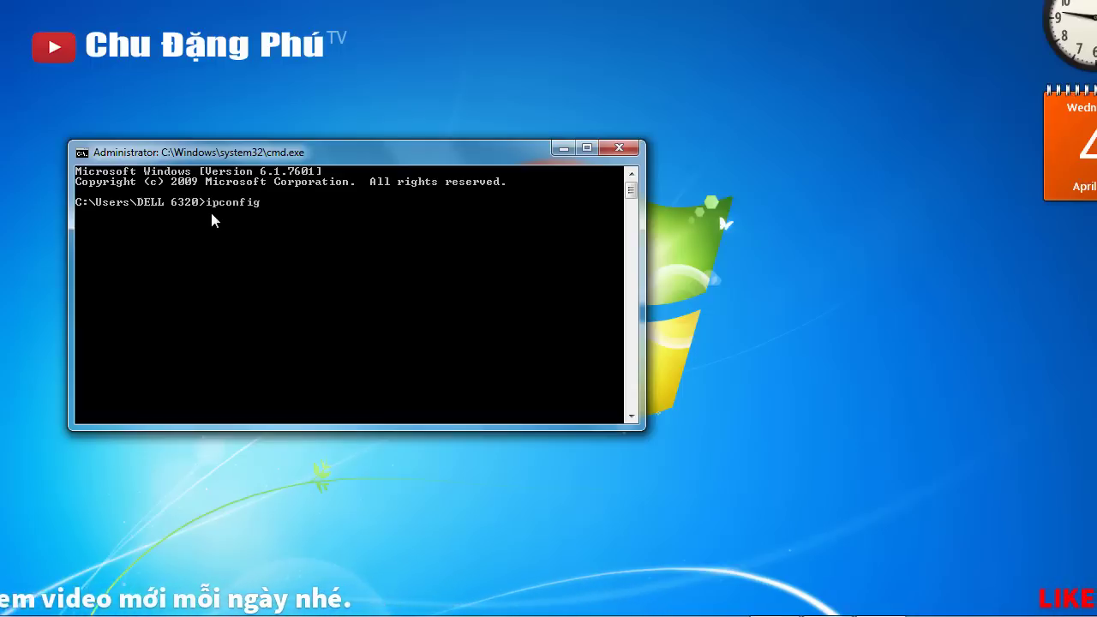
key(Return)
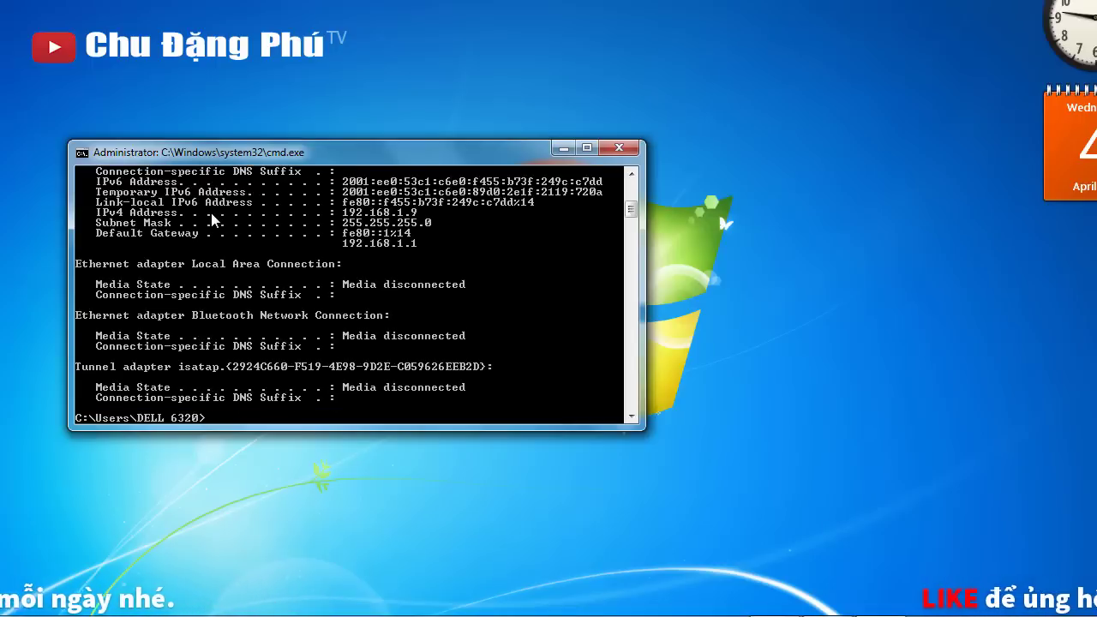
drag(282, 431, 229, 606)
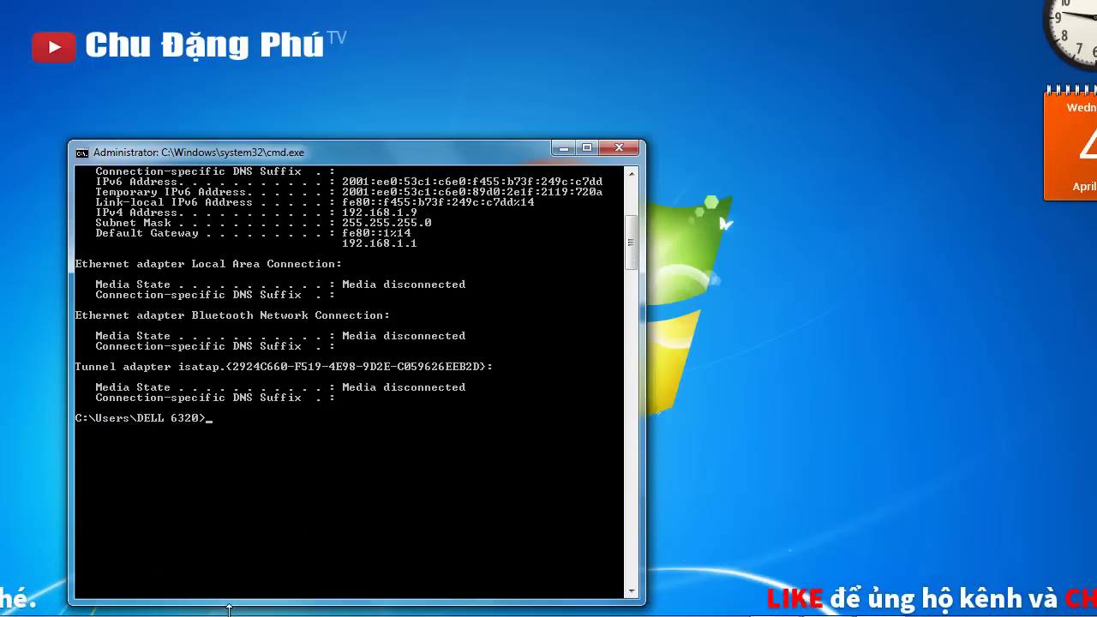
drag(287, 139, 296, 12)
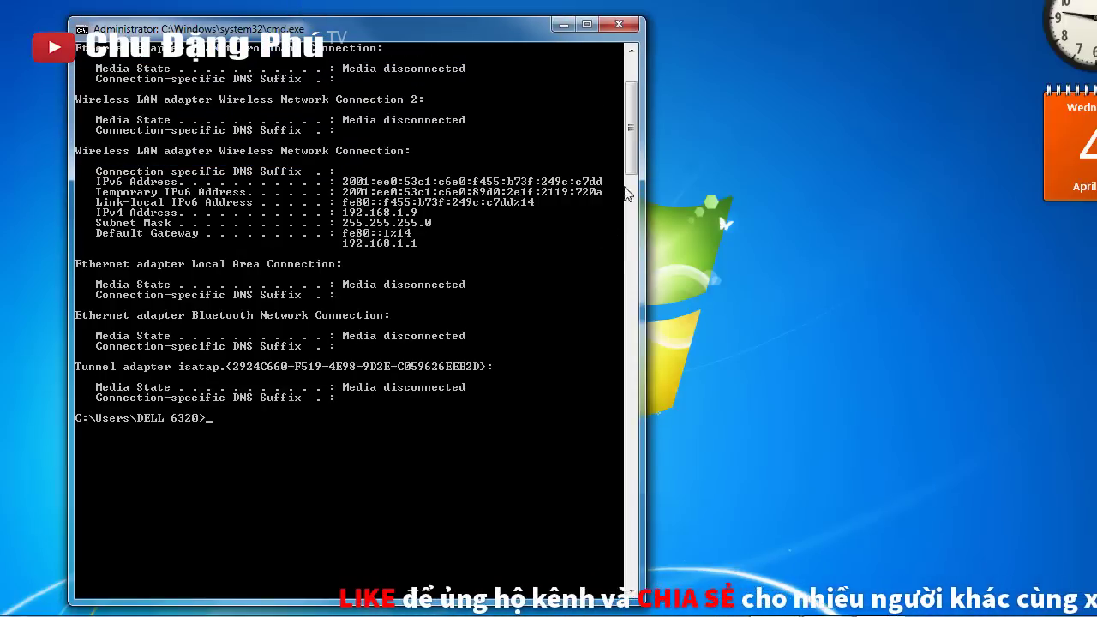
drag(634, 135, 635, 109)
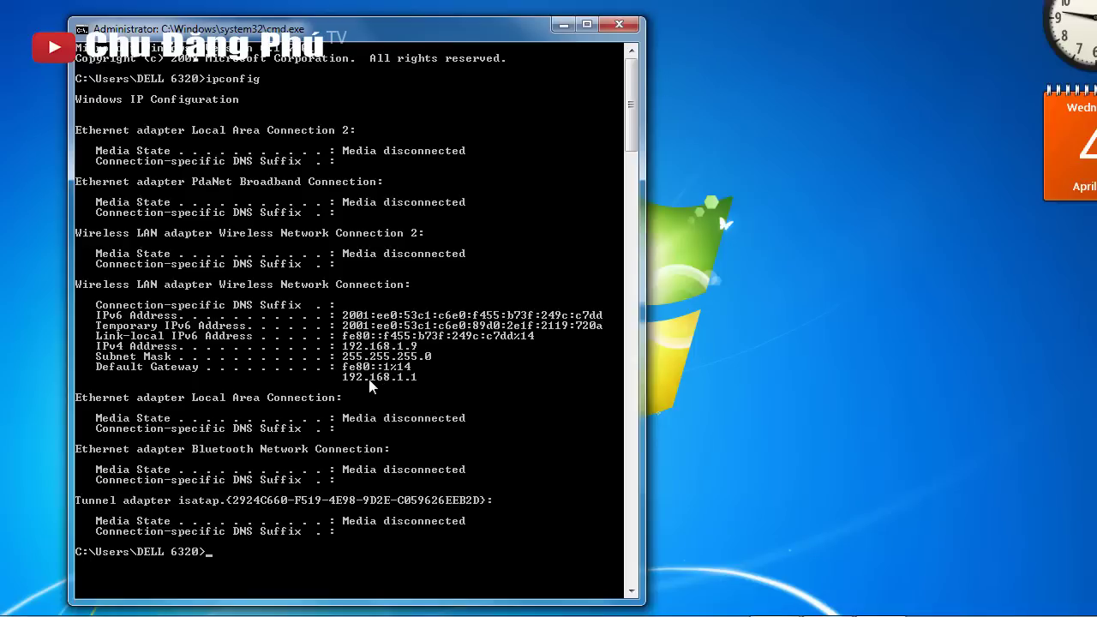
Minimize the console, switch to Chrome and widen its window across the screen.
click(563, 25)
click(617, 600)
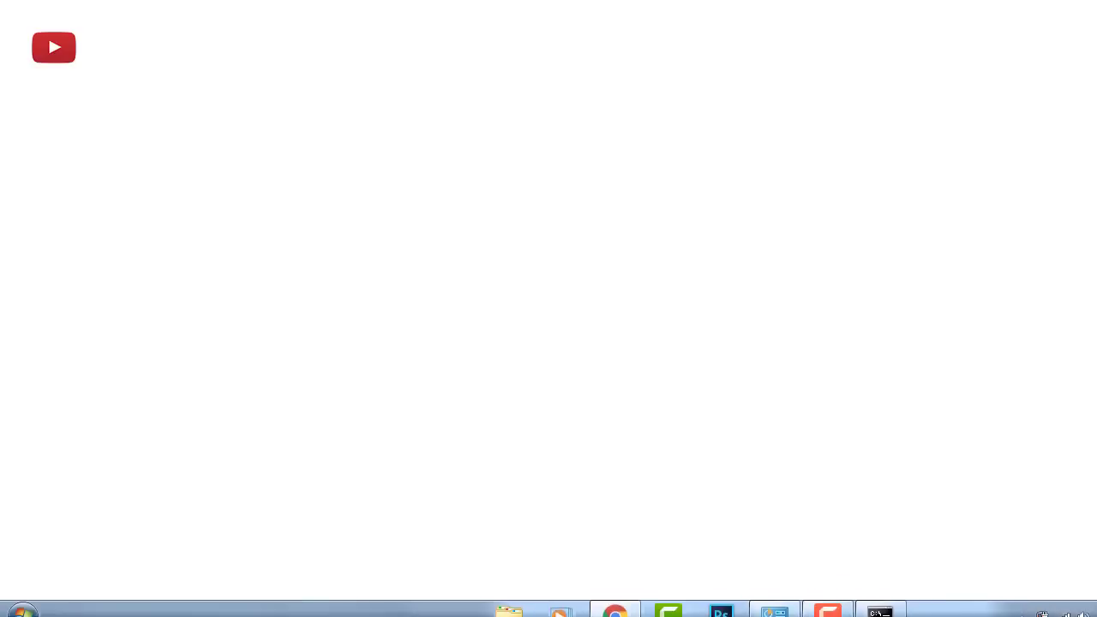
key(super+Right)
drag(925, 13, 443, 27)
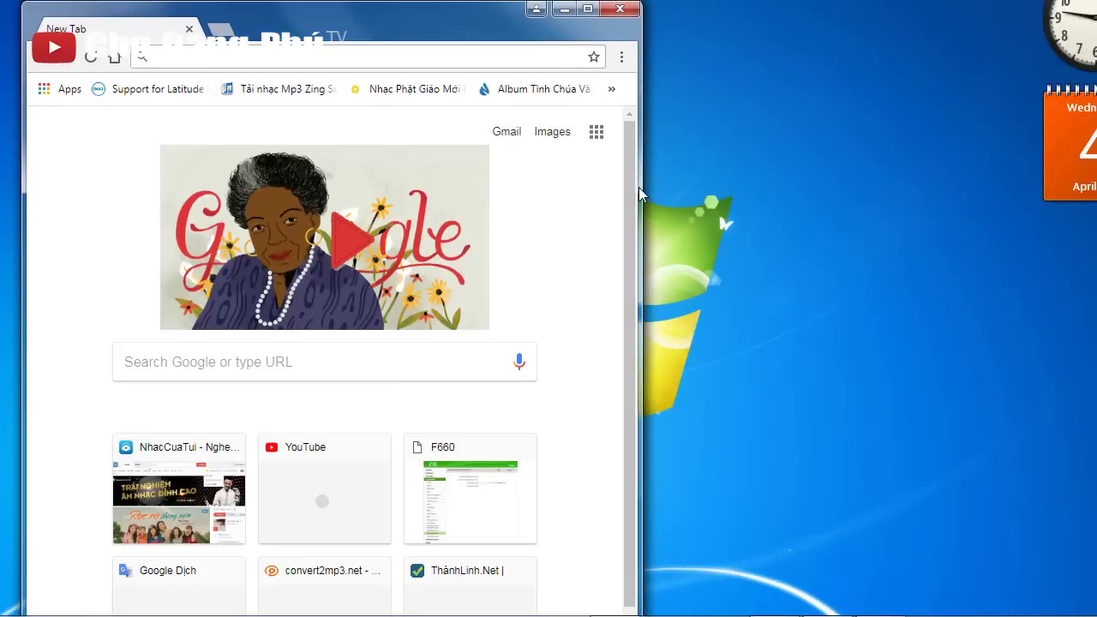
mouse_move(642, 195)
mouse_down()
mouse_move(931, 172)
mouse_move(1090, 173)
mouse_up()
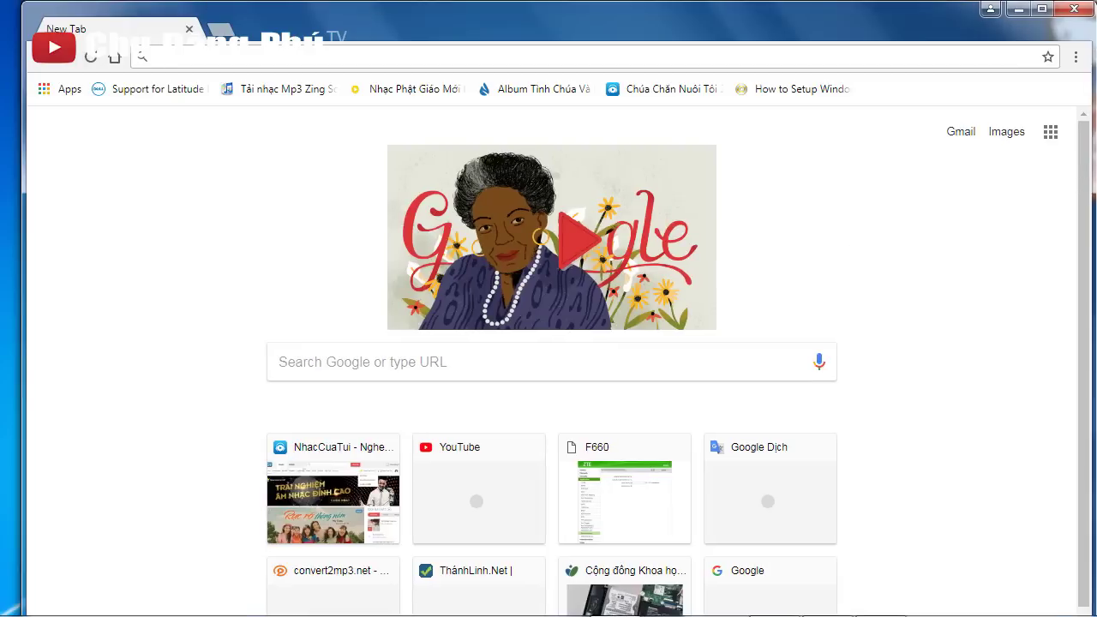
drag(389, 5, 328, 29)
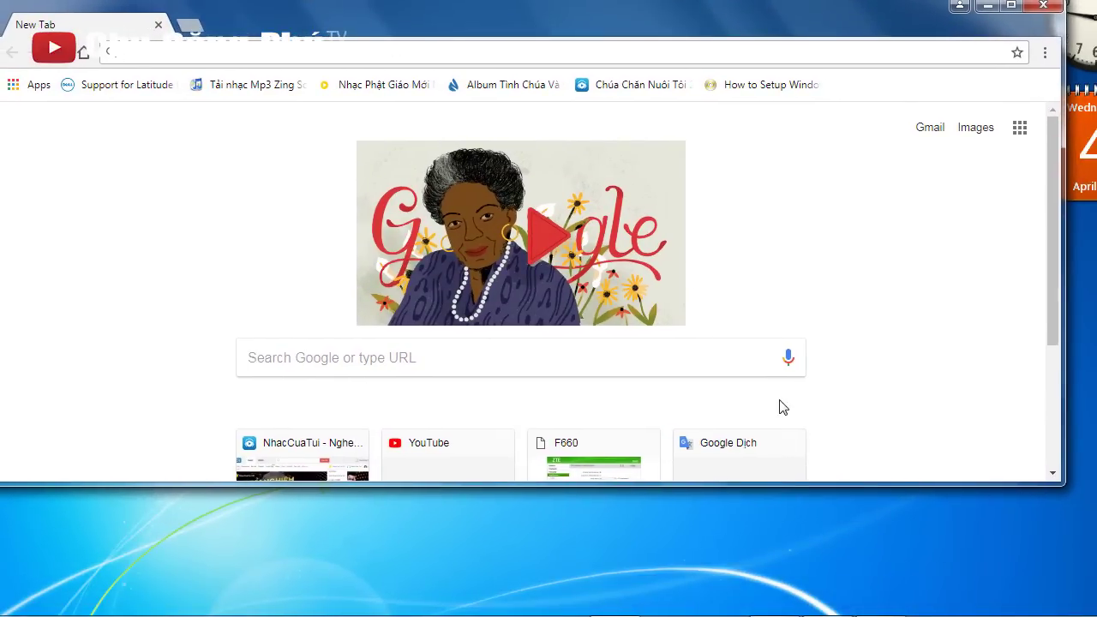
drag(1063, 484, 1086, 610)
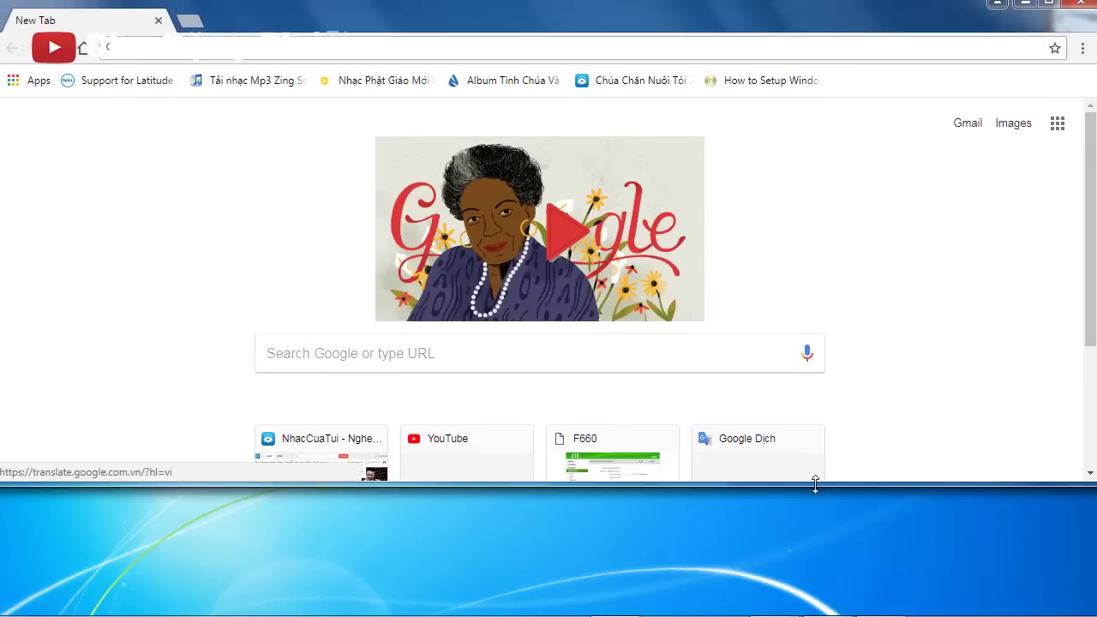
drag(815, 482, 817, 612)
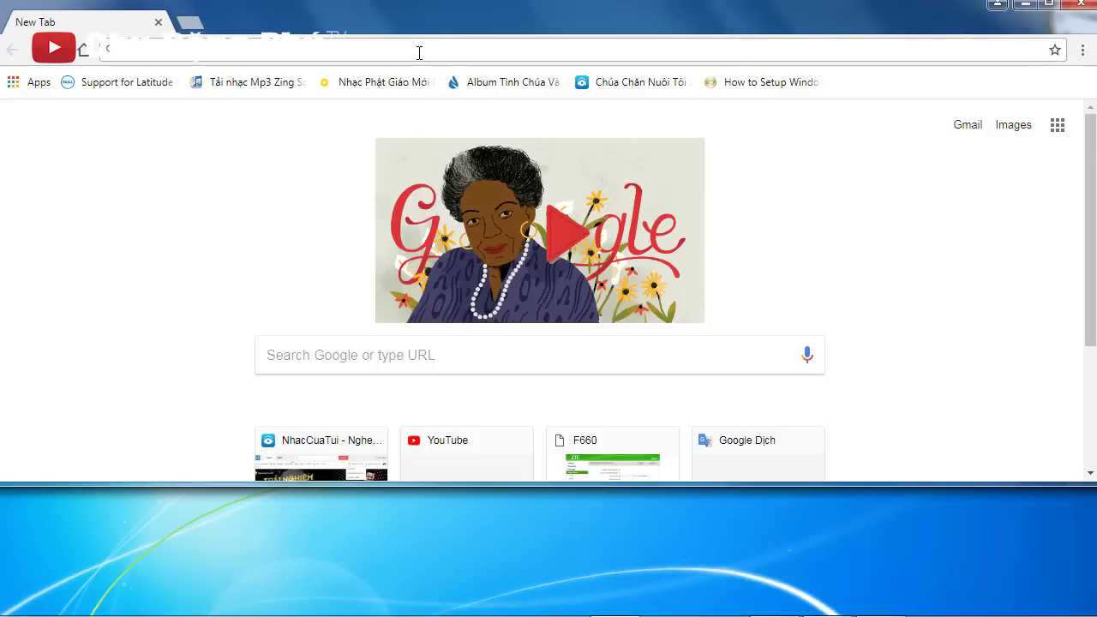
Load the router's login page at 192.168.1.1.
text(192.)
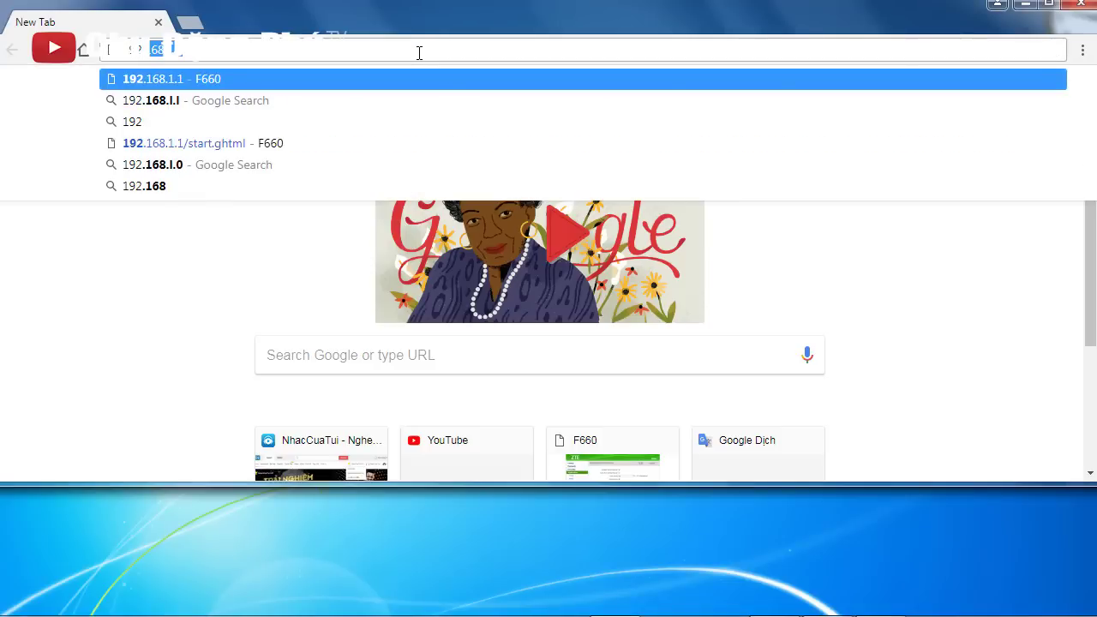
text(168.1)
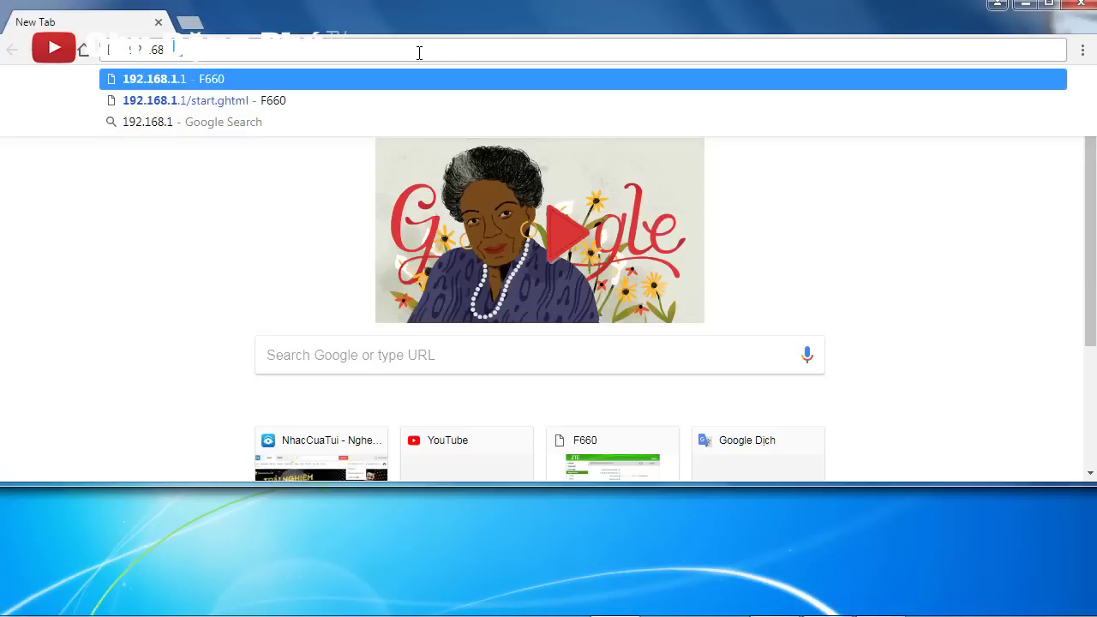
text(.1)
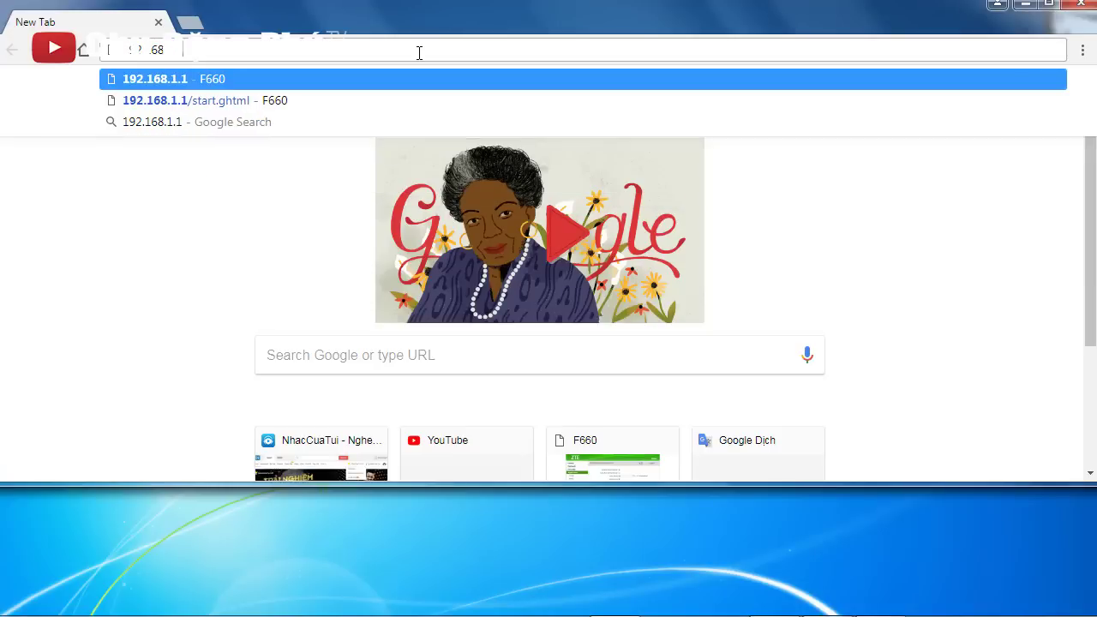
key(Return)
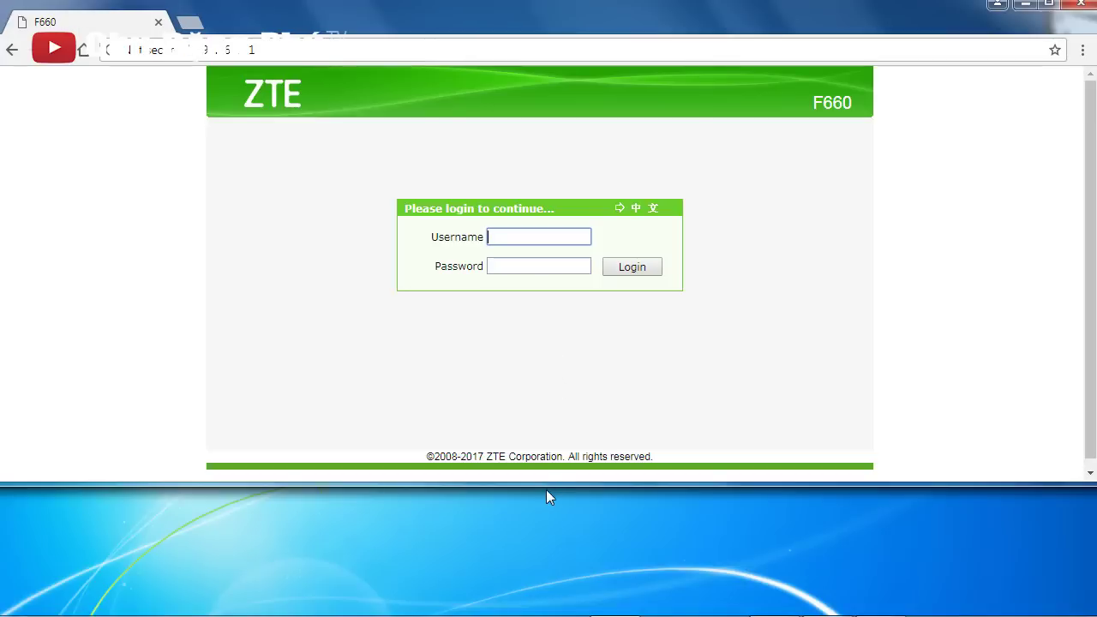
Log in to the router with the username admin and the account password.
drag(543, 482, 524, 591)
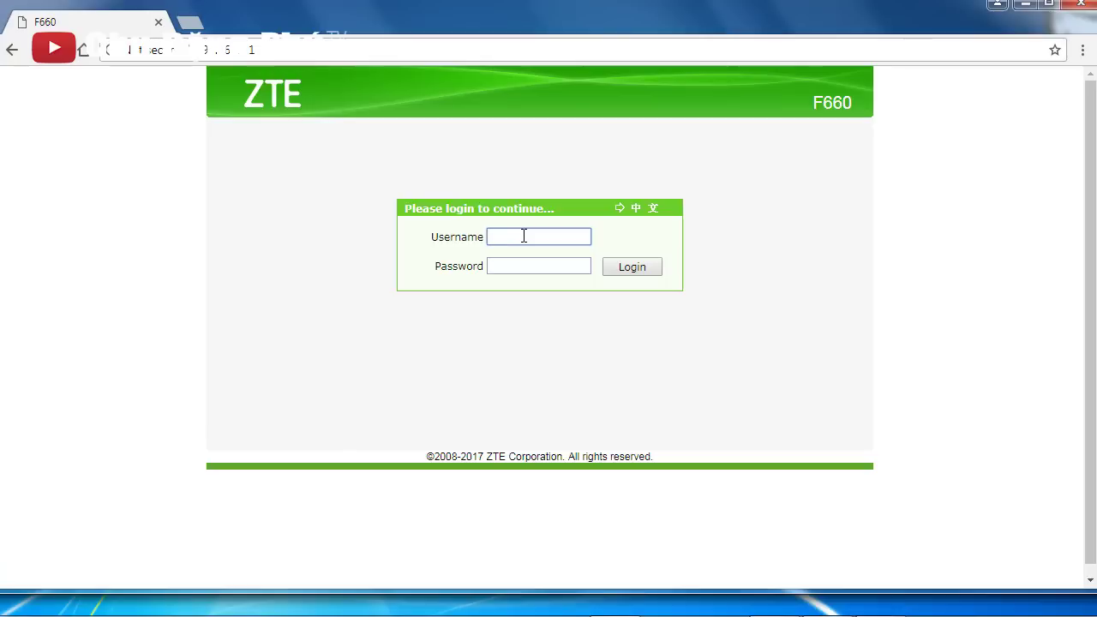
text(a)
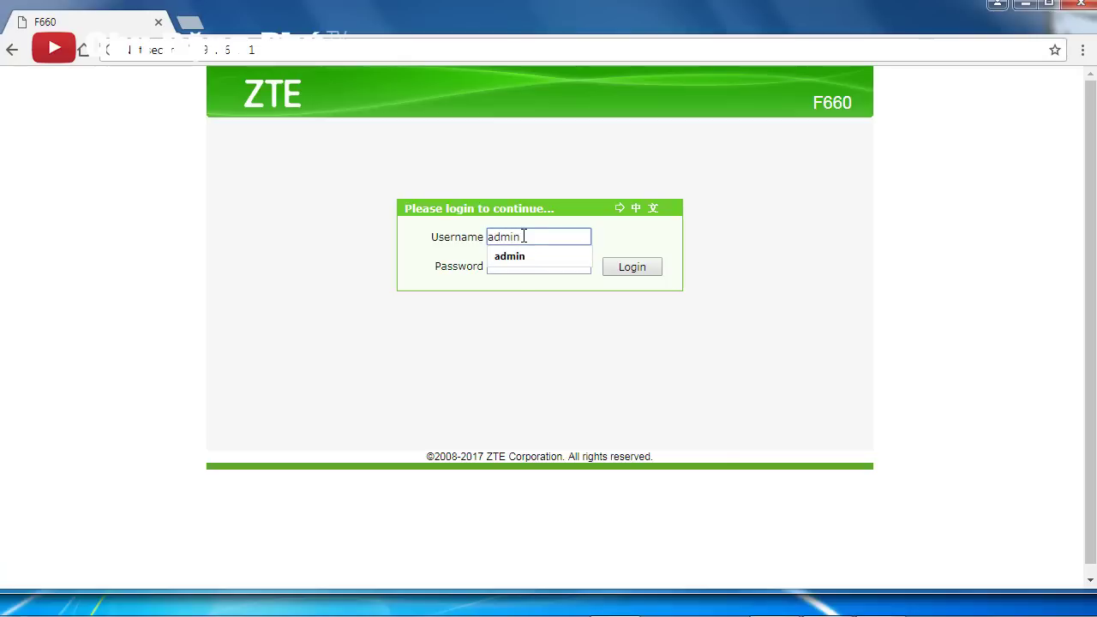
text(dmin)
click(523, 269)
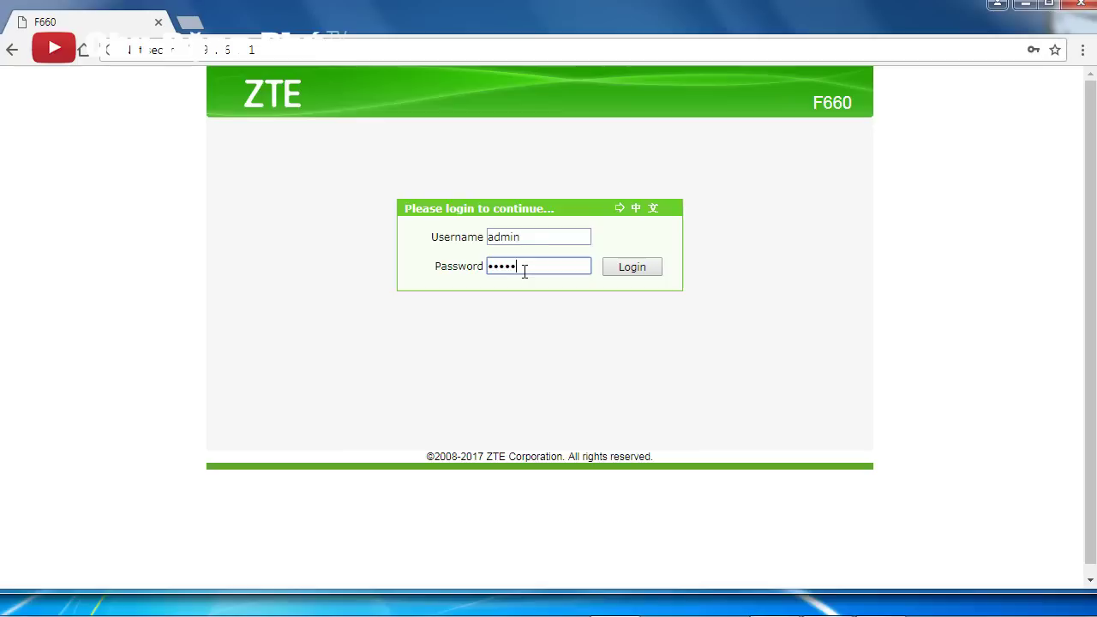
key(Return)
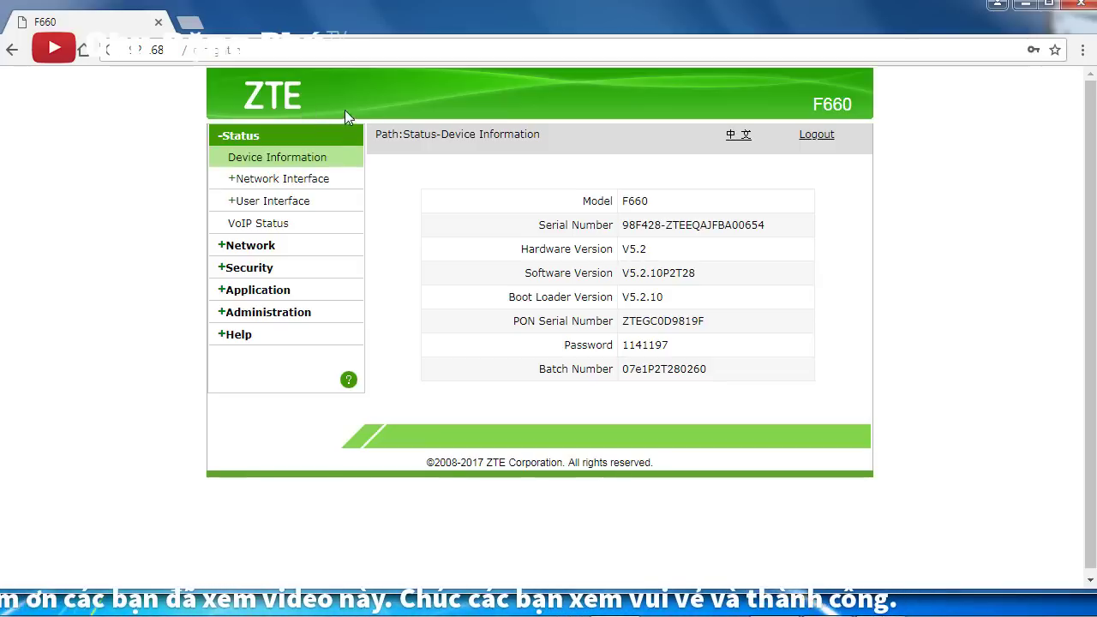
Open the router's USB Storage page under Application and examine the attached disk's name, status, size and path.
click(300, 306)
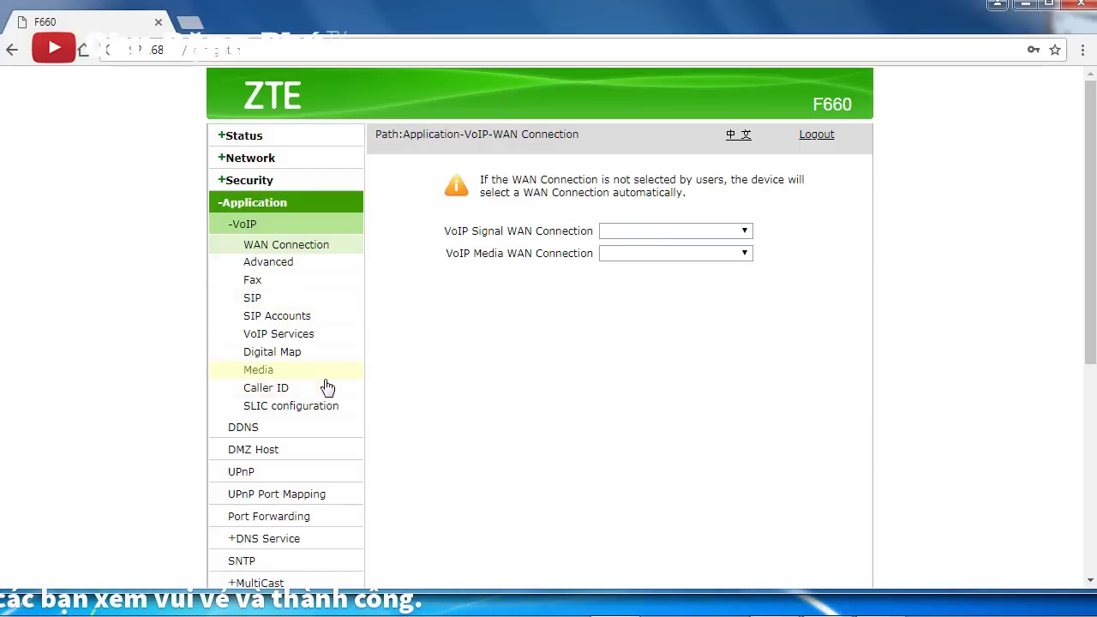
scroll(323, 381, down, 4)
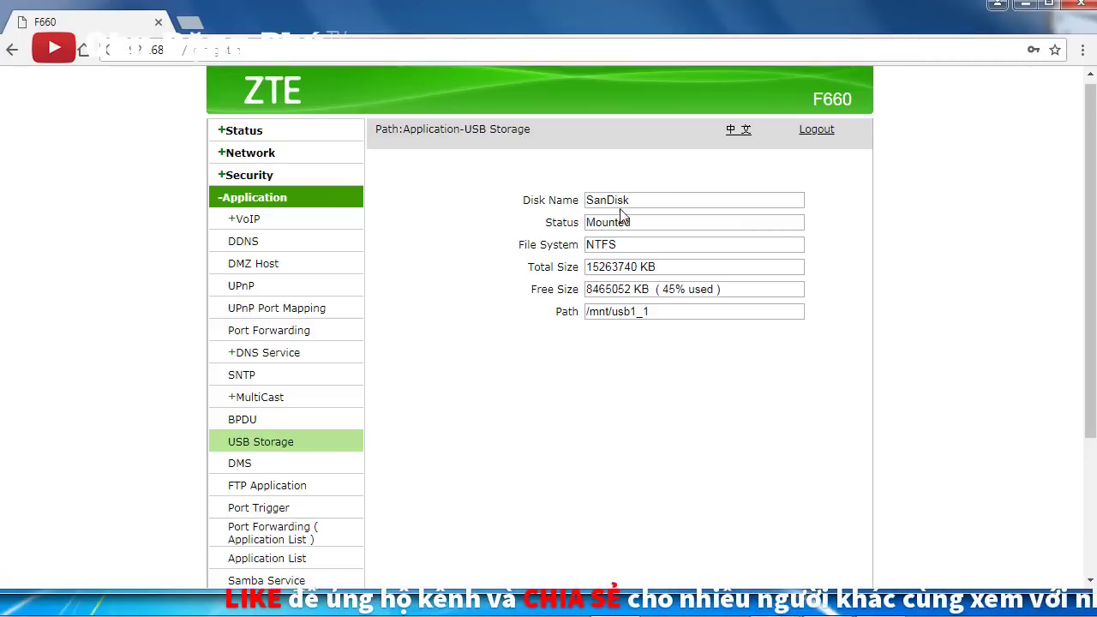
drag(676, 199, 548, 199)
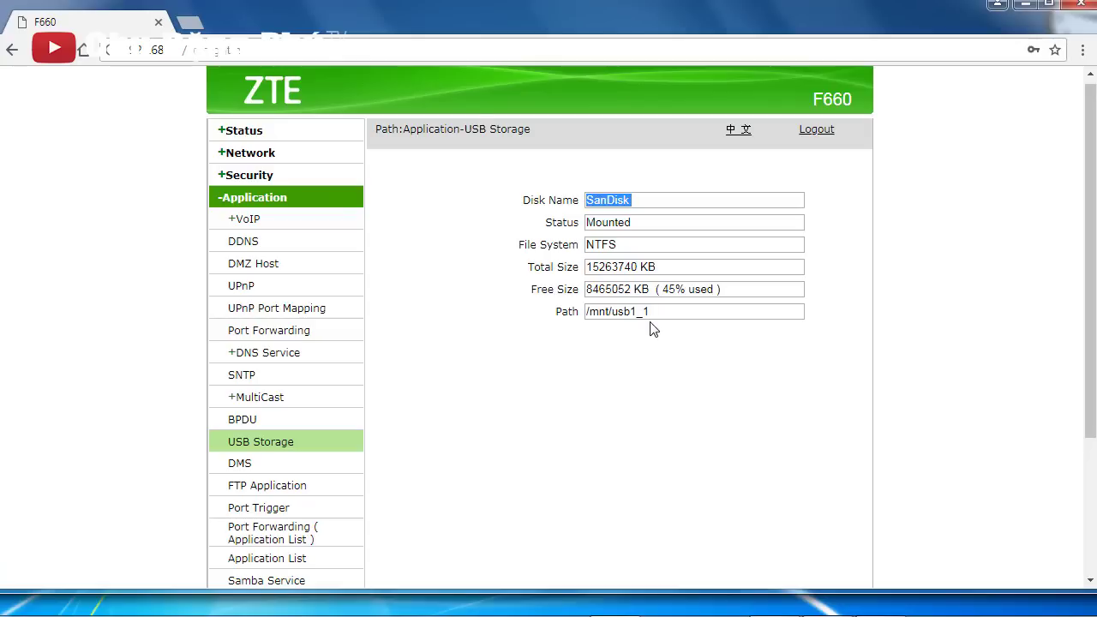
click(597, 200)
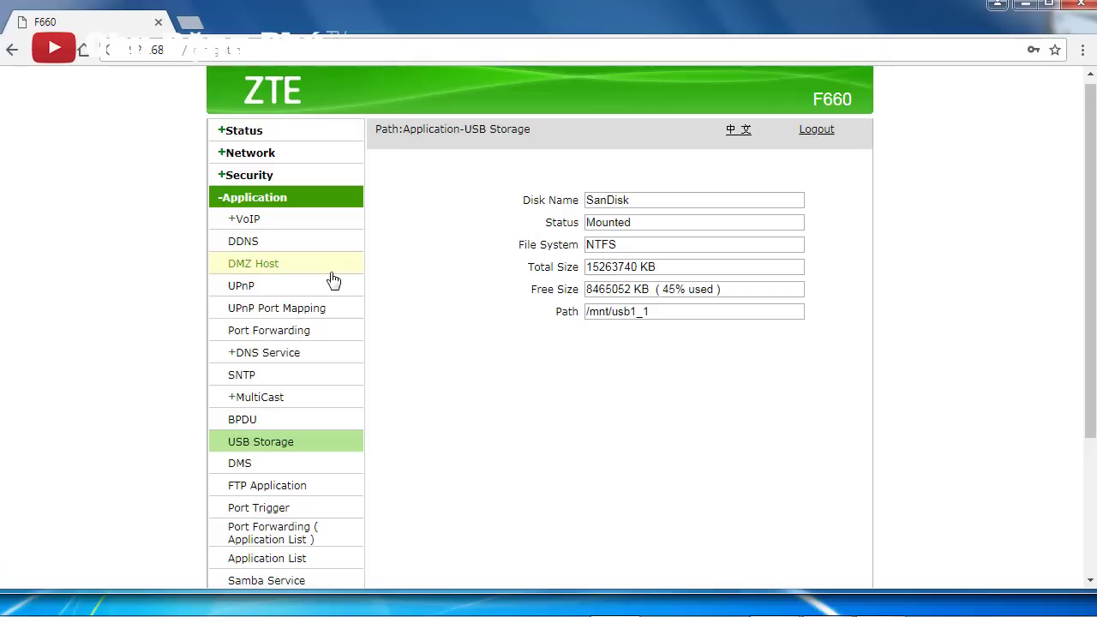
Open the Samba Service settings page of the router.
scroll(358, 313, down, 3)
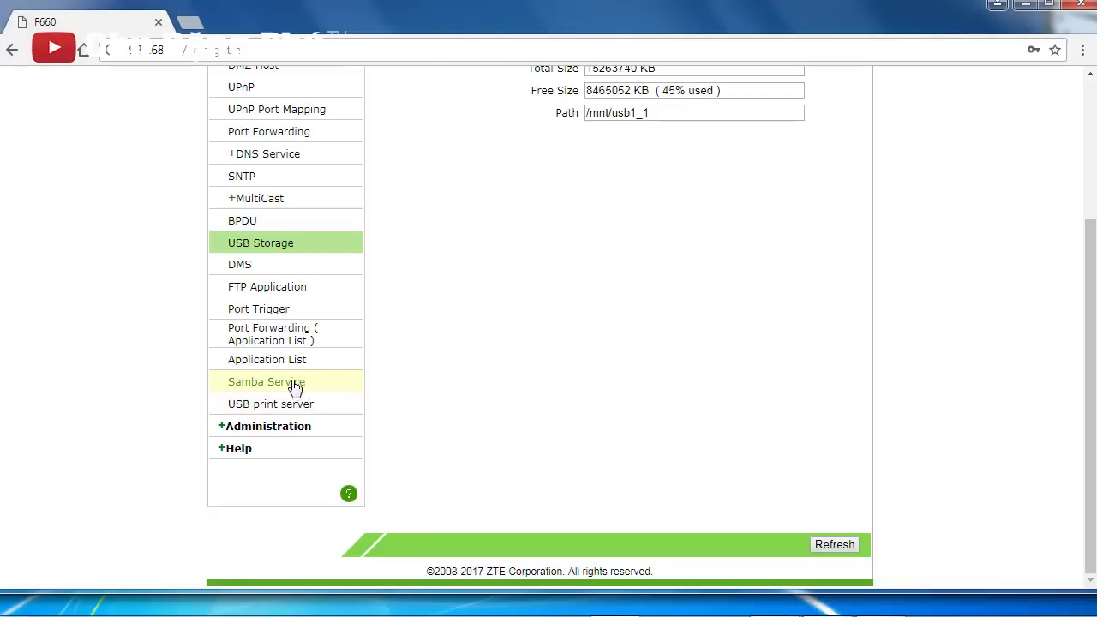
click(293, 393)
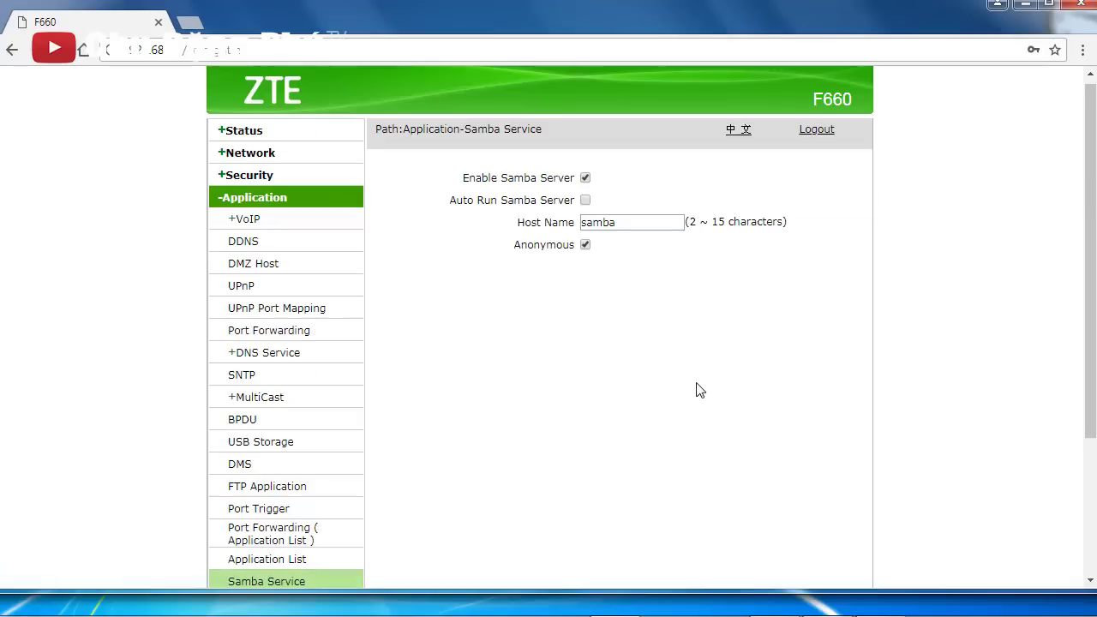
Try switching the Samba auto-run and anonymous access options, restoring their original settings.
click(585, 200)
click(586, 179)
click(586, 200)
drag(638, 223, 534, 251)
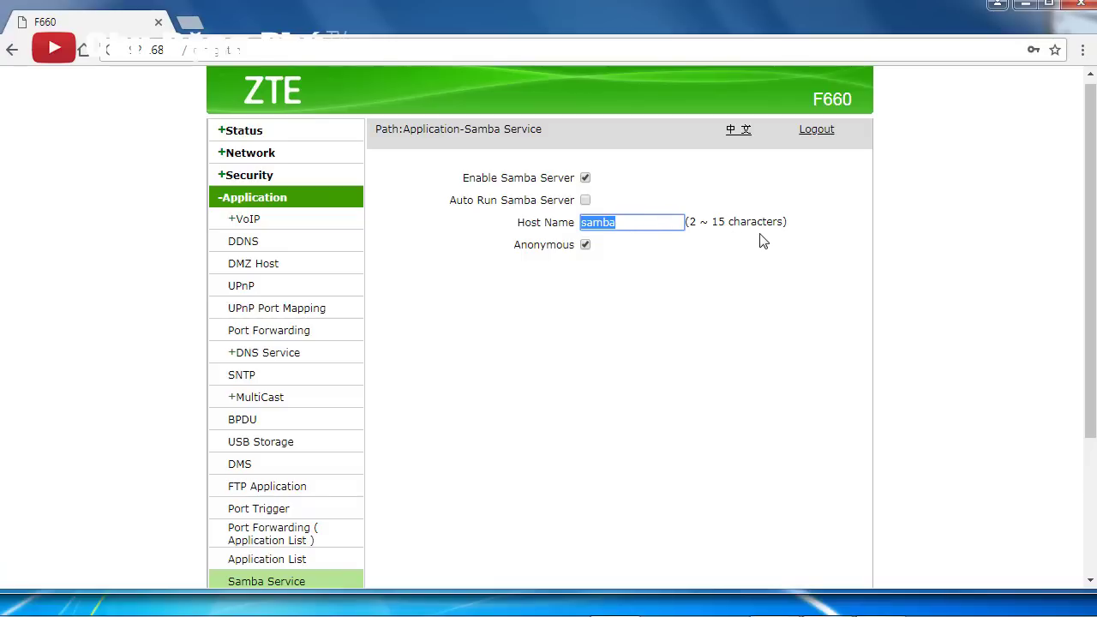
click(585, 245)
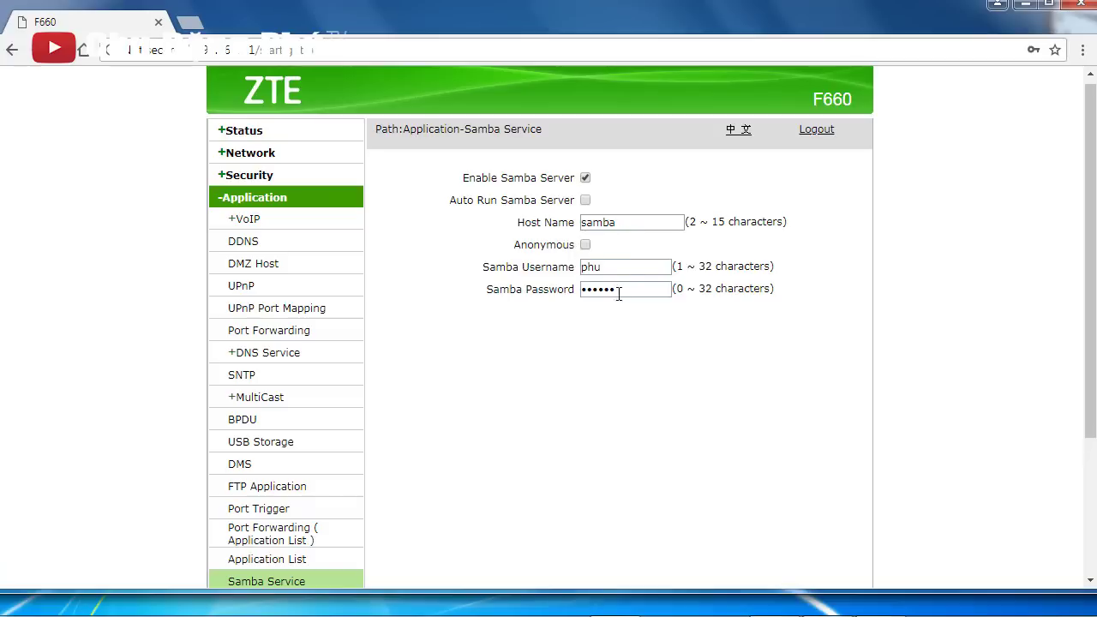
click(585, 245)
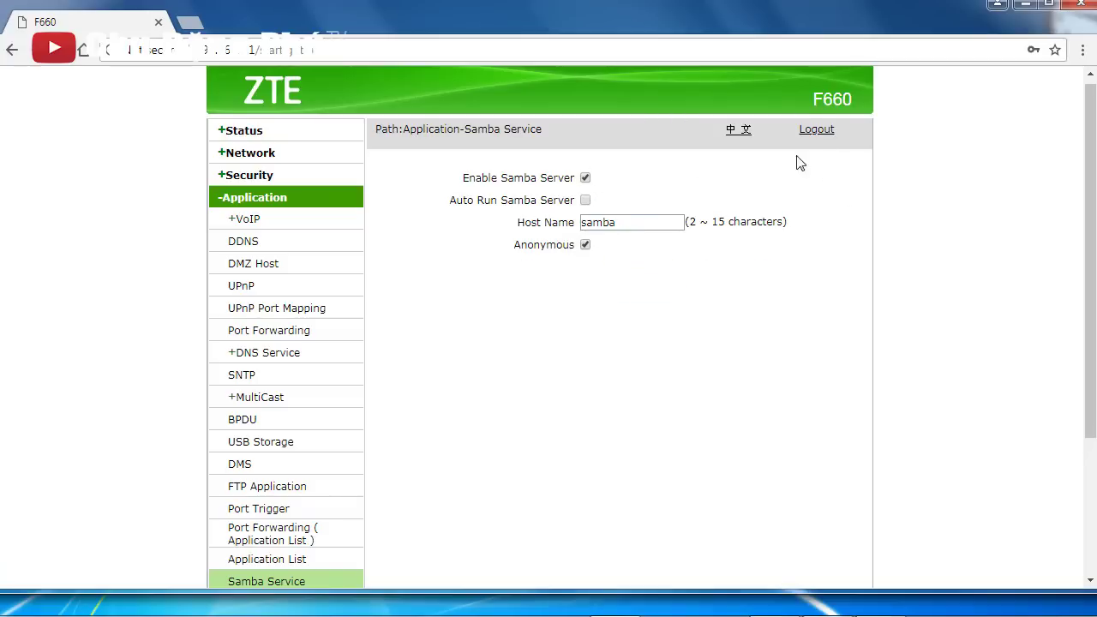
Submit the Samba service settings with the server enabled, host name samba and anonymous access allowed.
drag(1089, 137, 1089, 146)
scroll(969, 423, down, 3)
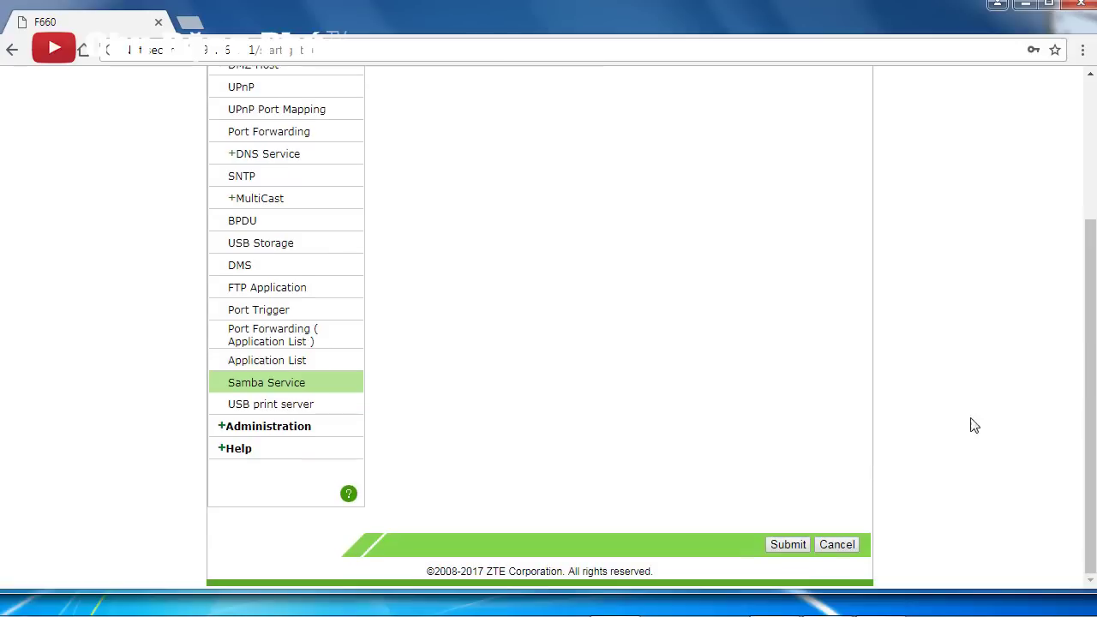
click(788, 544)
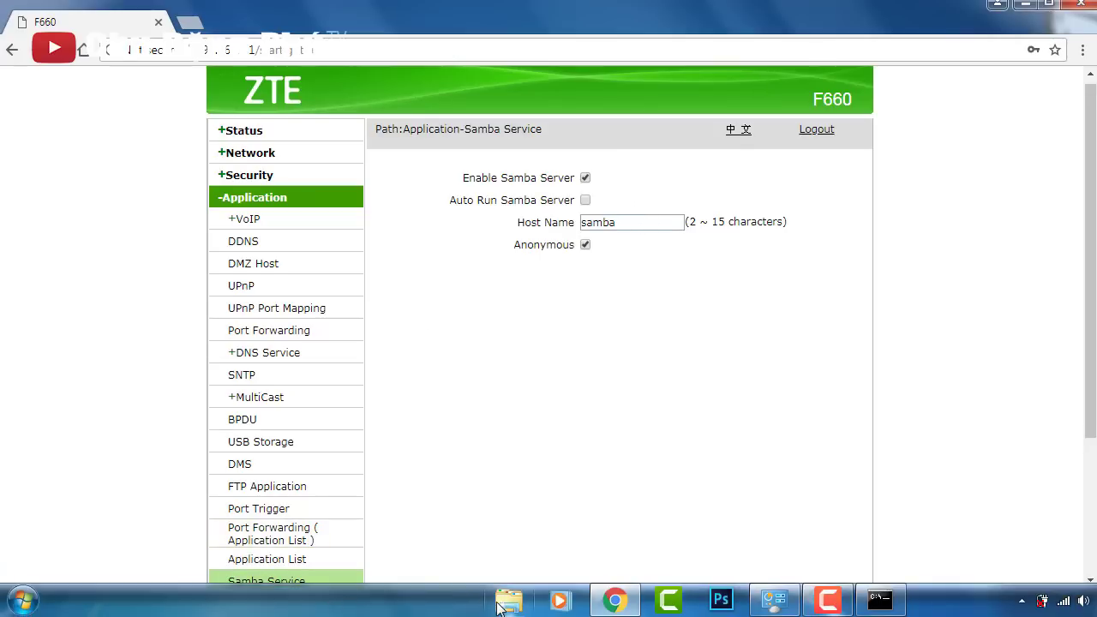
Switch to Windows Explorer, enlarge its window and show the computers and devices in the Network location.
click(509, 605)
double_click(476, 6)
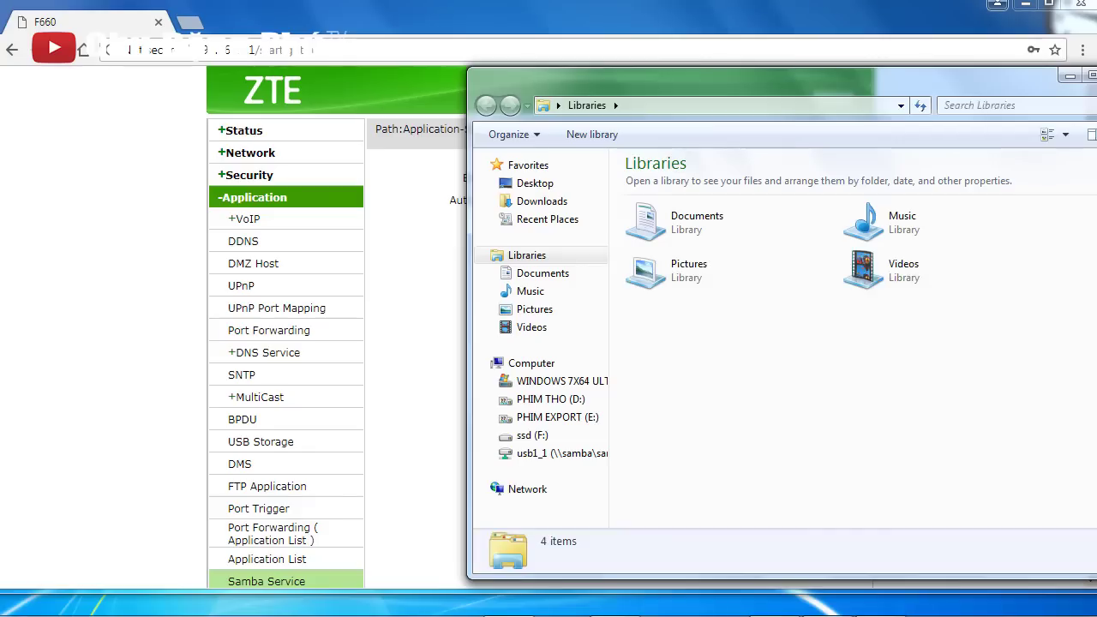
drag(966, 88, 534, 16)
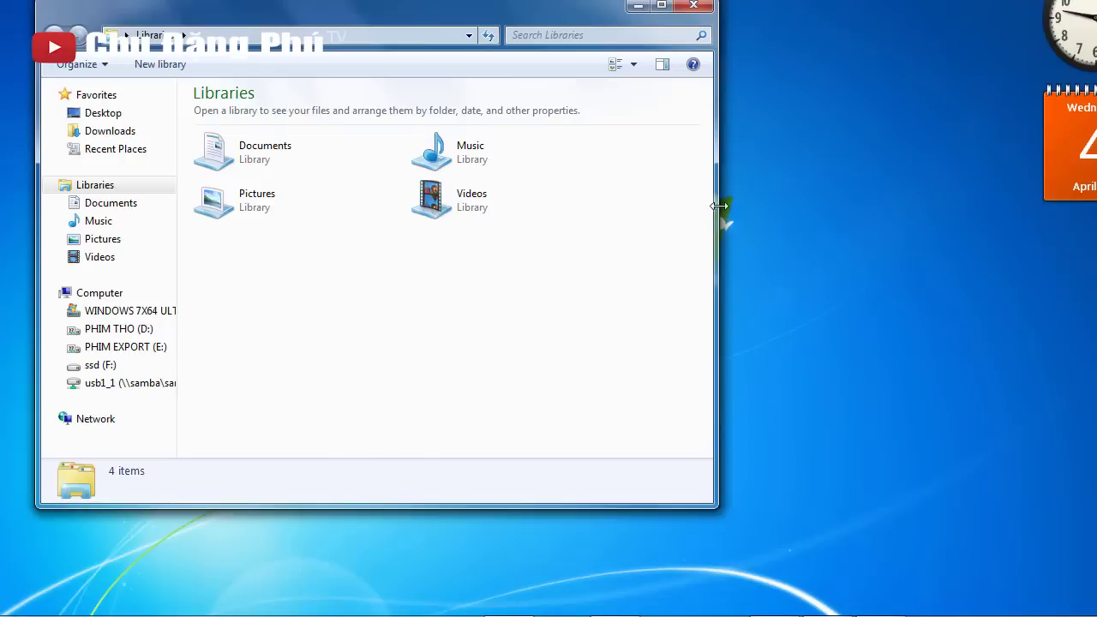
drag(718, 206, 1034, 203)
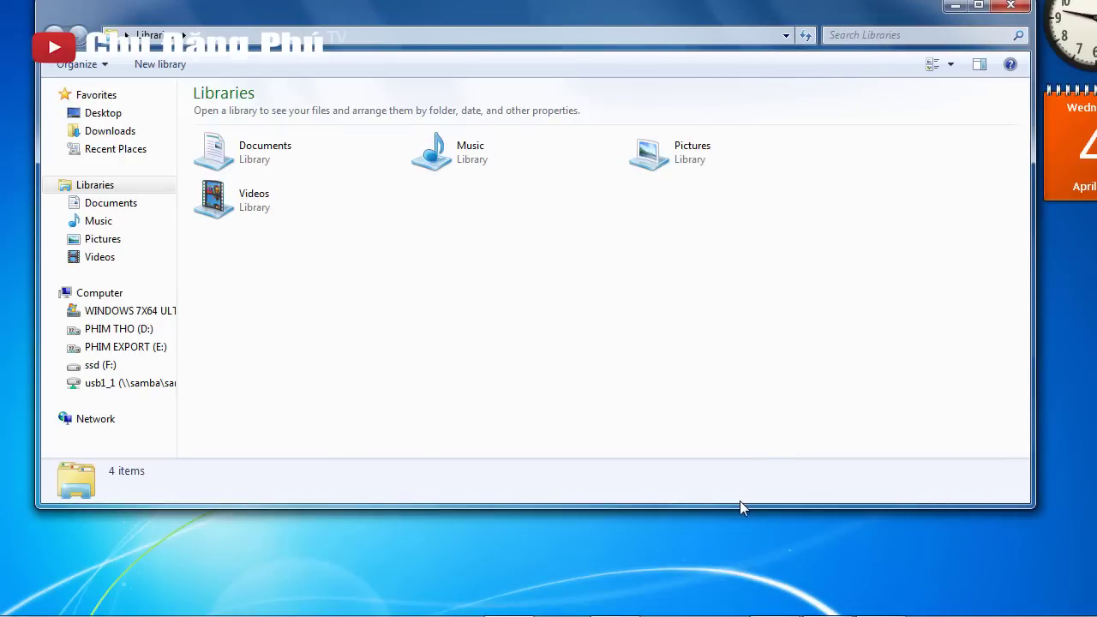
drag(740, 502, 743, 572)
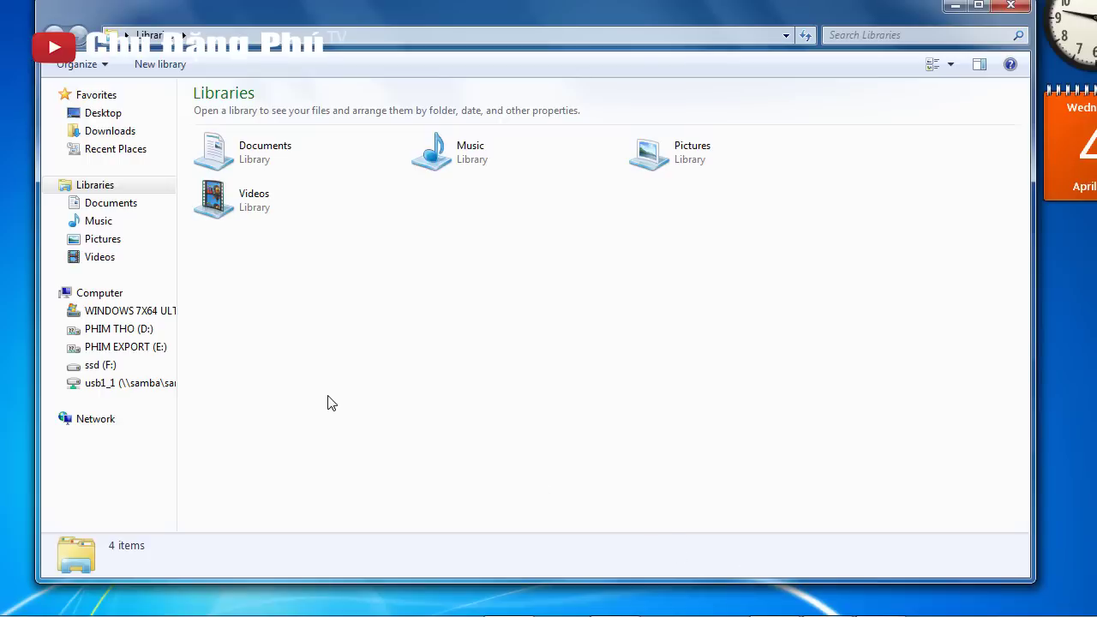
click(96, 419)
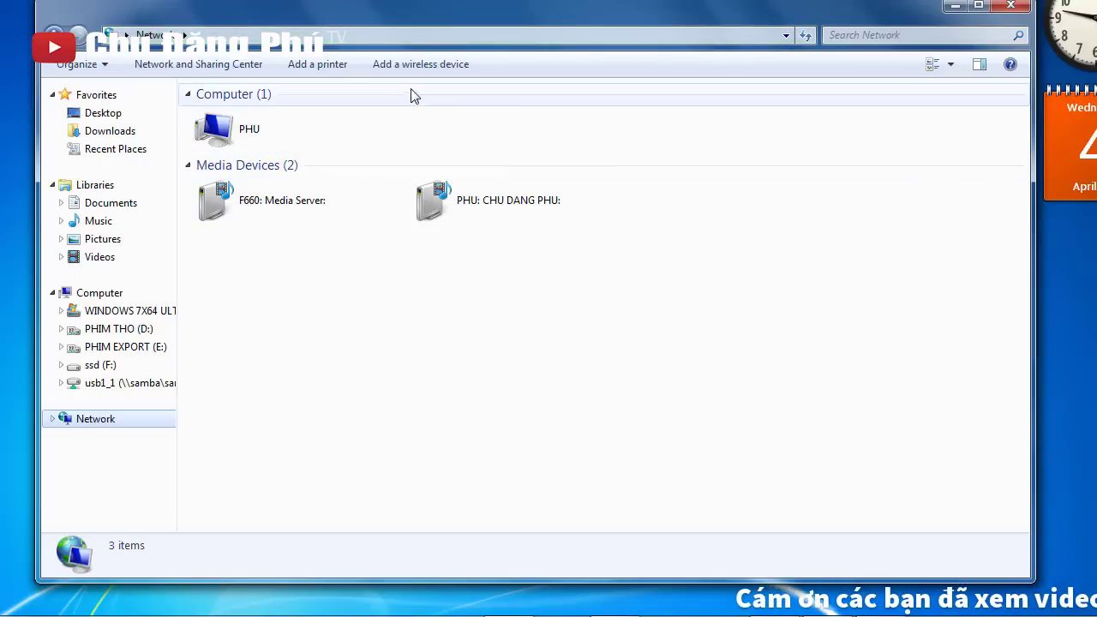
Go to the network address \\samba and open the usb1_1 folder inside the samba share.
click(416, 31)
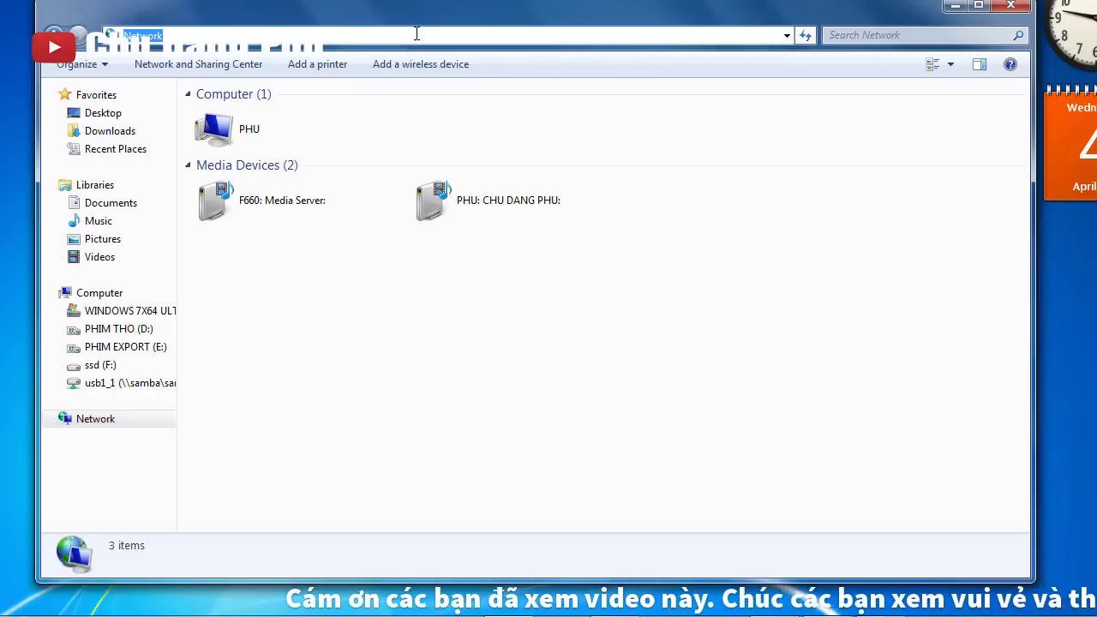
text(\\)
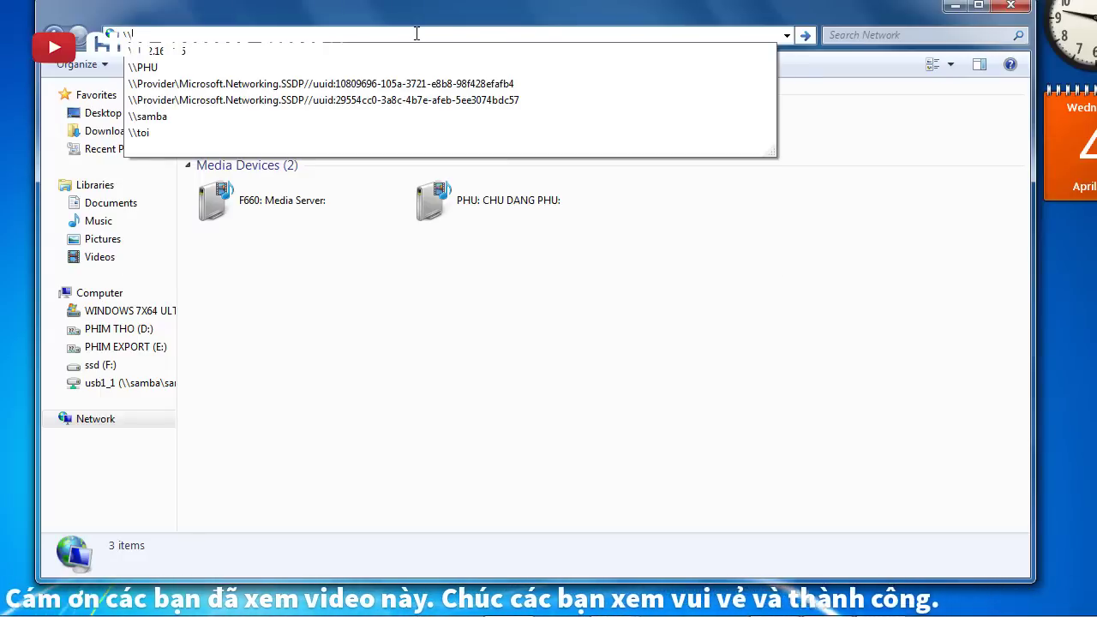
text(sa)
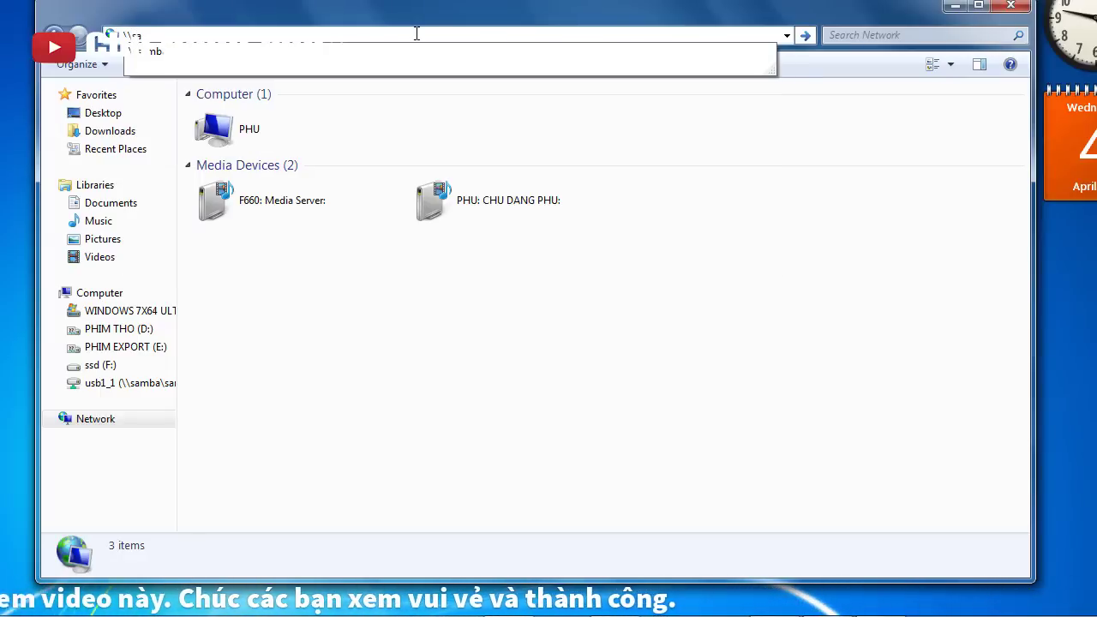
text(mba)
key(Return)
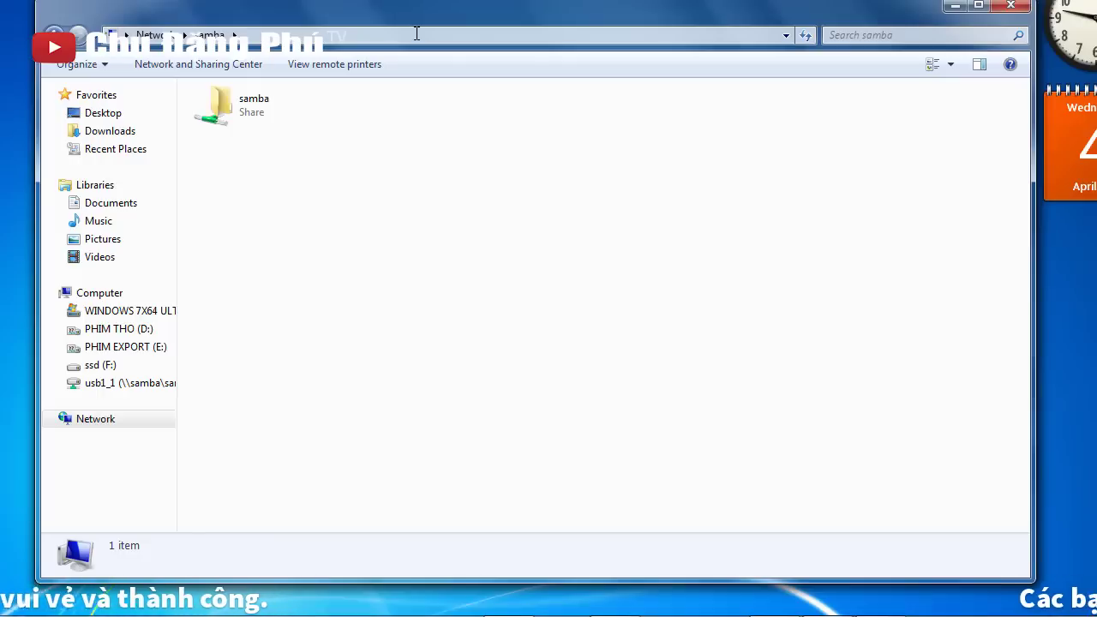
double_click(284, 125)
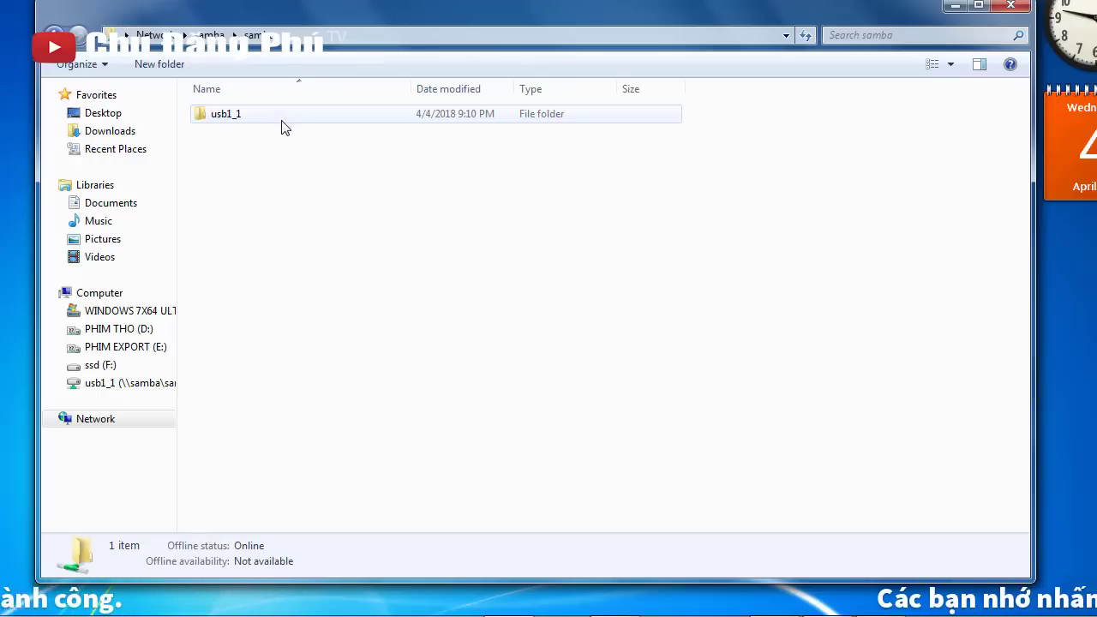
double_click(266, 114)
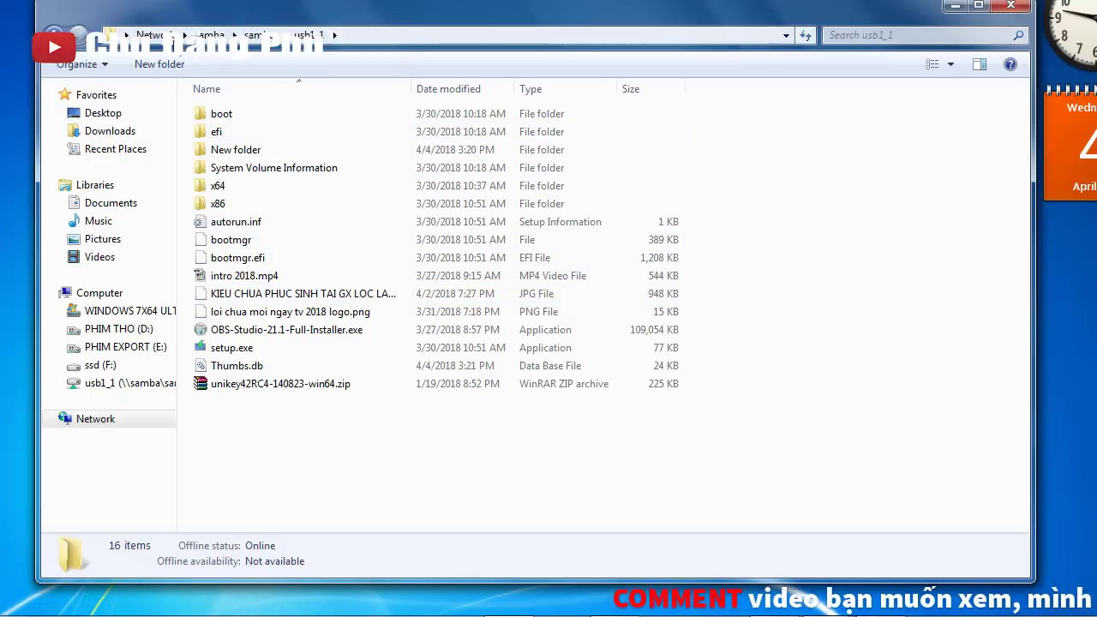
Return to the Computer view and reach the shared usb1_1 folder again through the address \\samba.
click(158, 41)
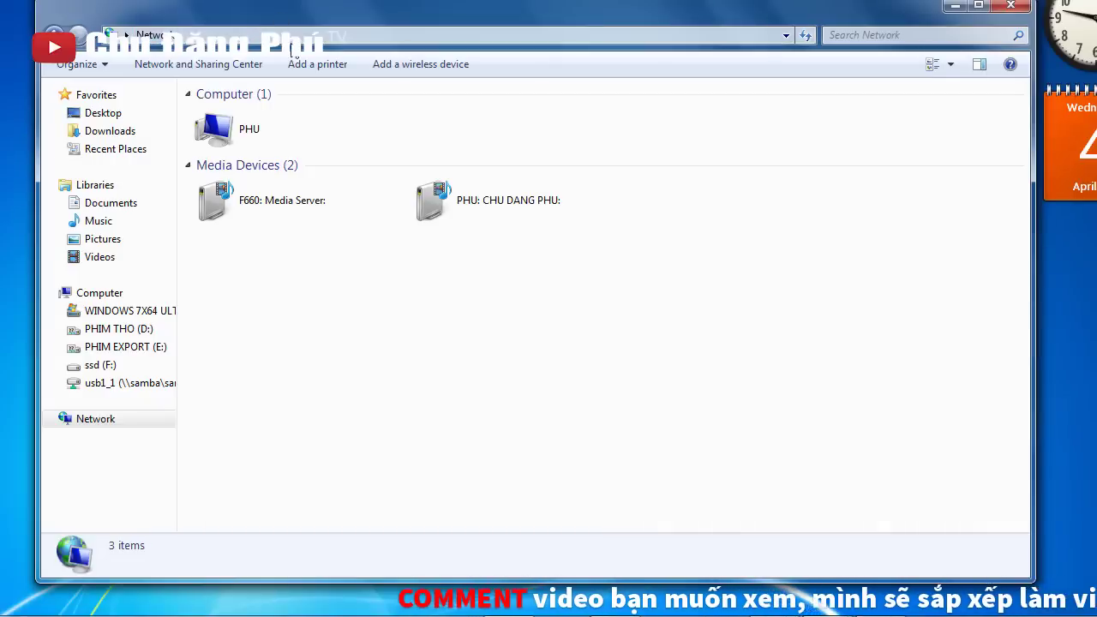
click(100, 293)
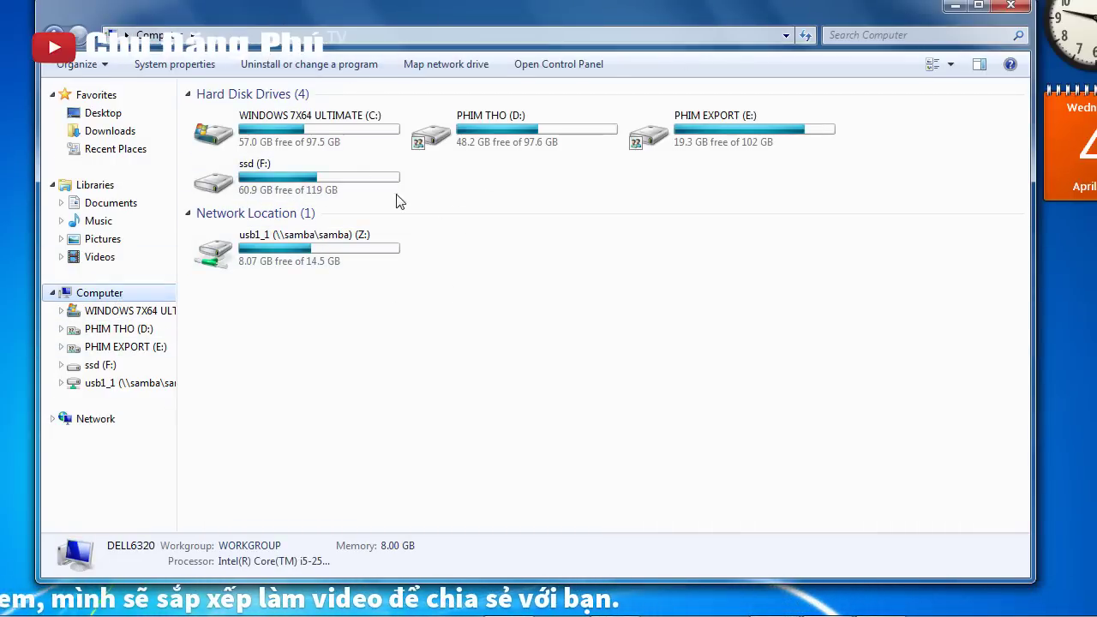
click(334, 38)
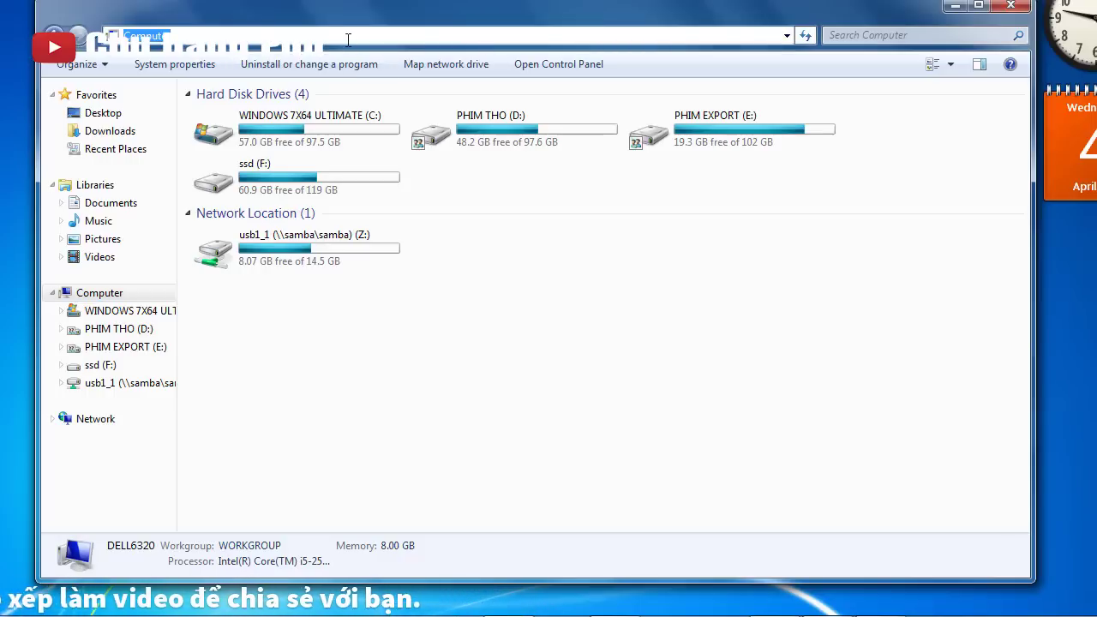
text(\\)
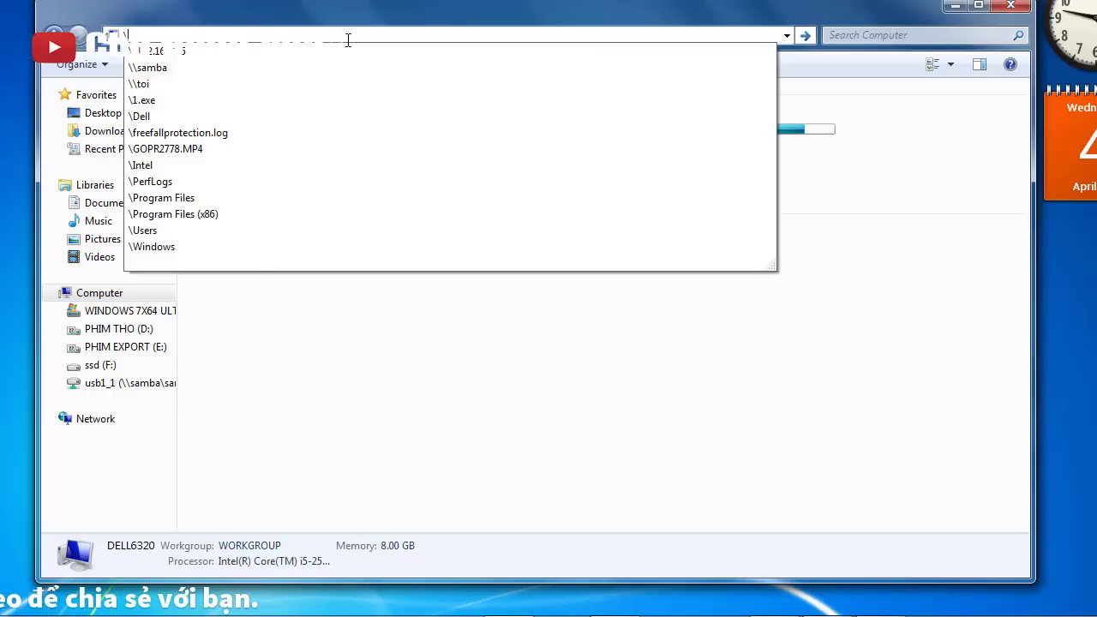
text(samb)
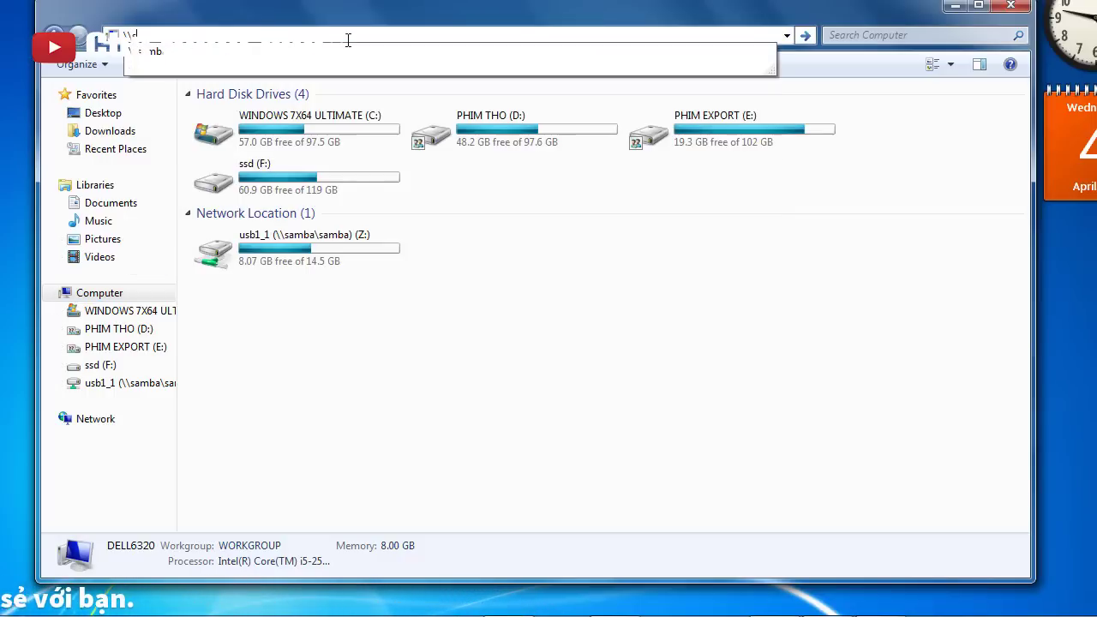
text(a)
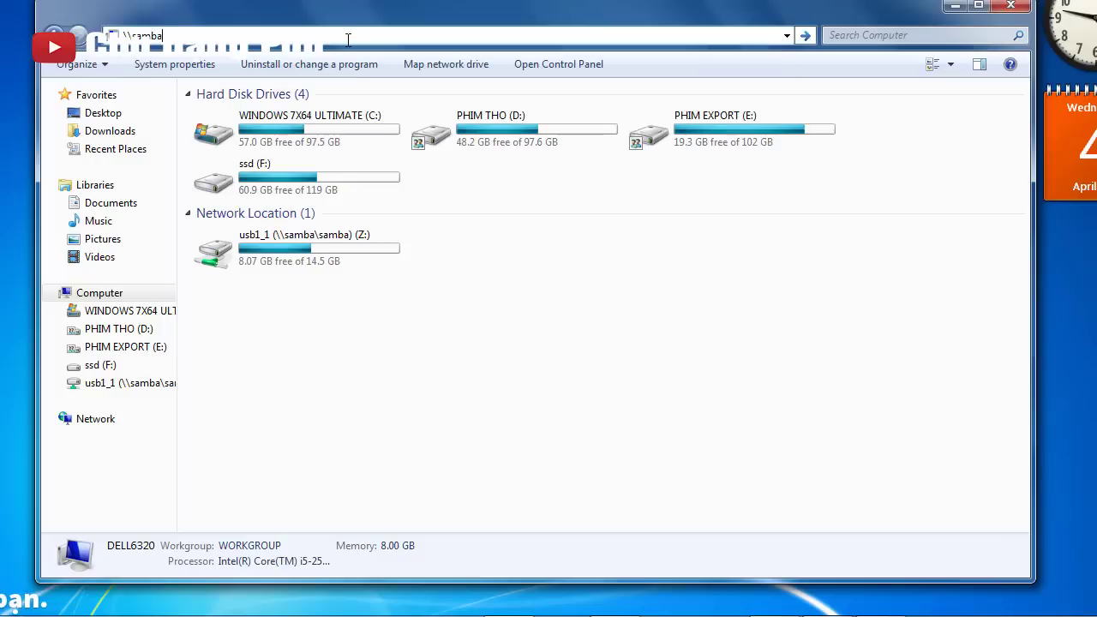
key(Return)
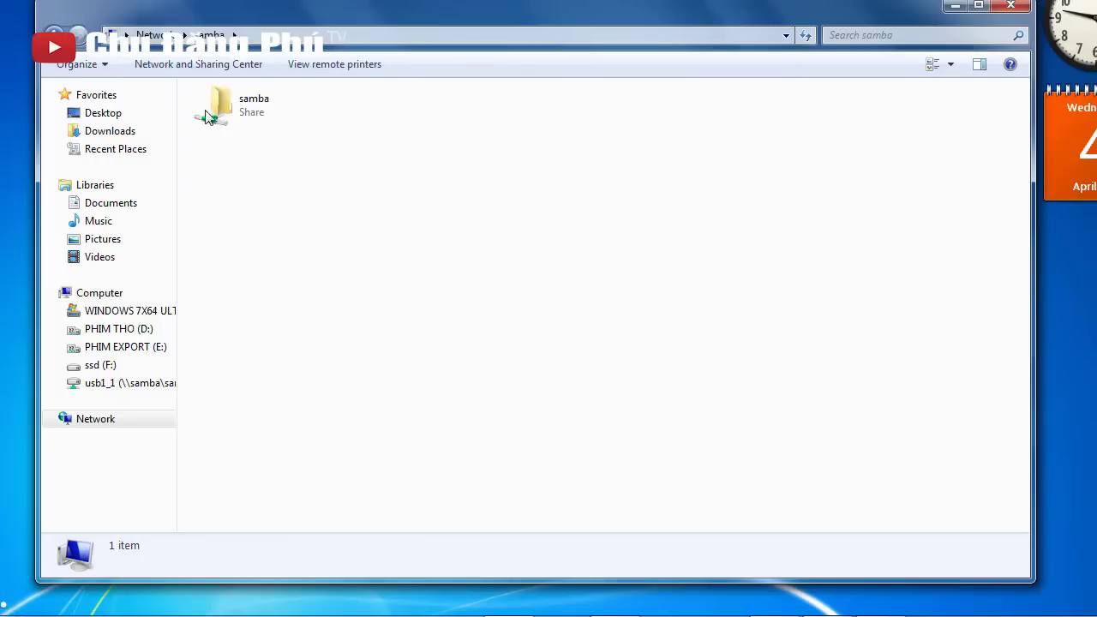
double_click(358, 99)
click(309, 124)
double_click(307, 121)
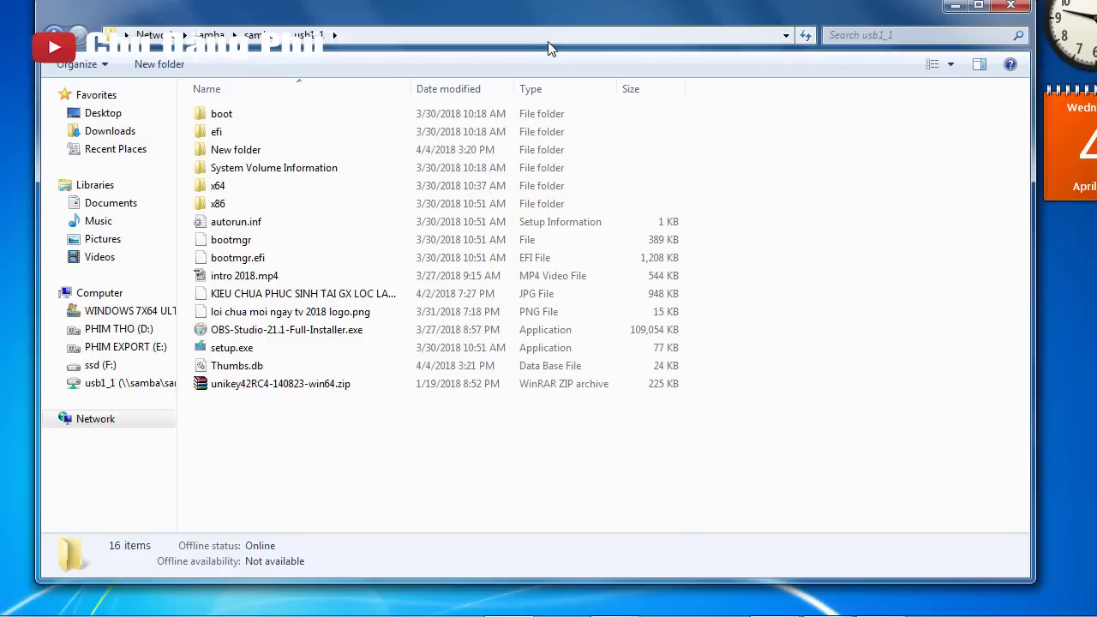
Copy the usb1_1 folder's full network path, \\samba\samba\usb1_1.
click(571, 40)
right_click(572, 38)
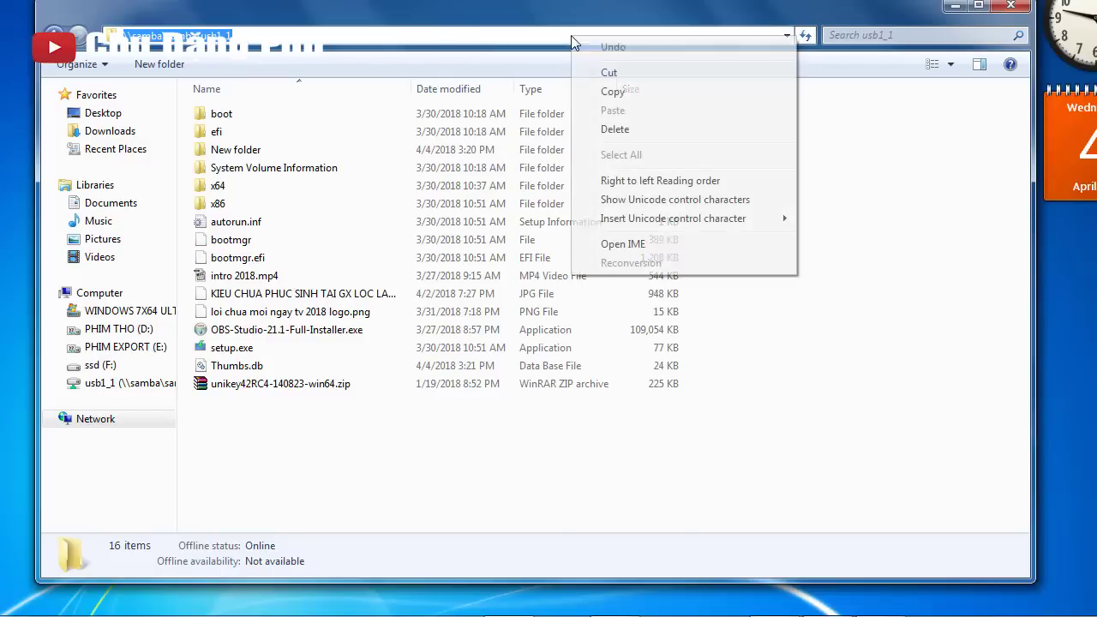
click(612, 92)
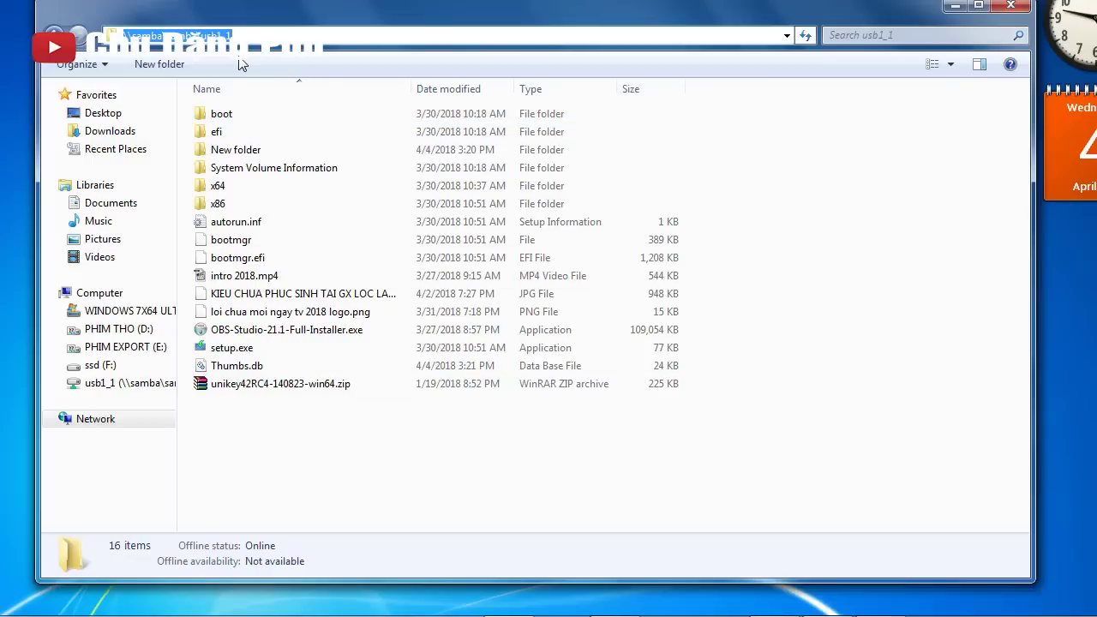
right_click(224, 35)
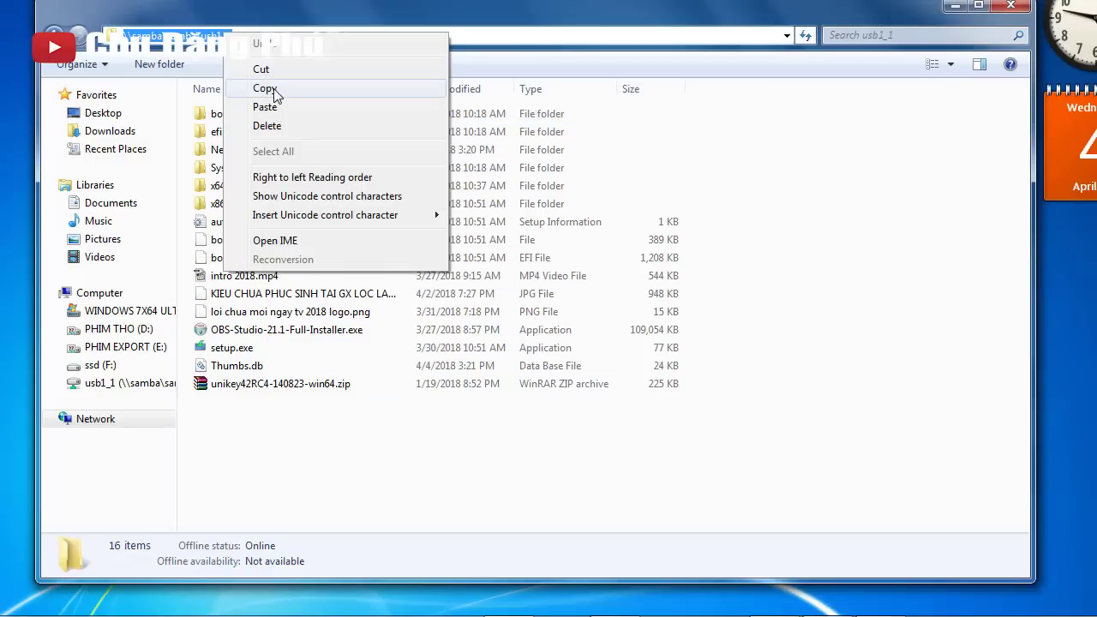
click(265, 88)
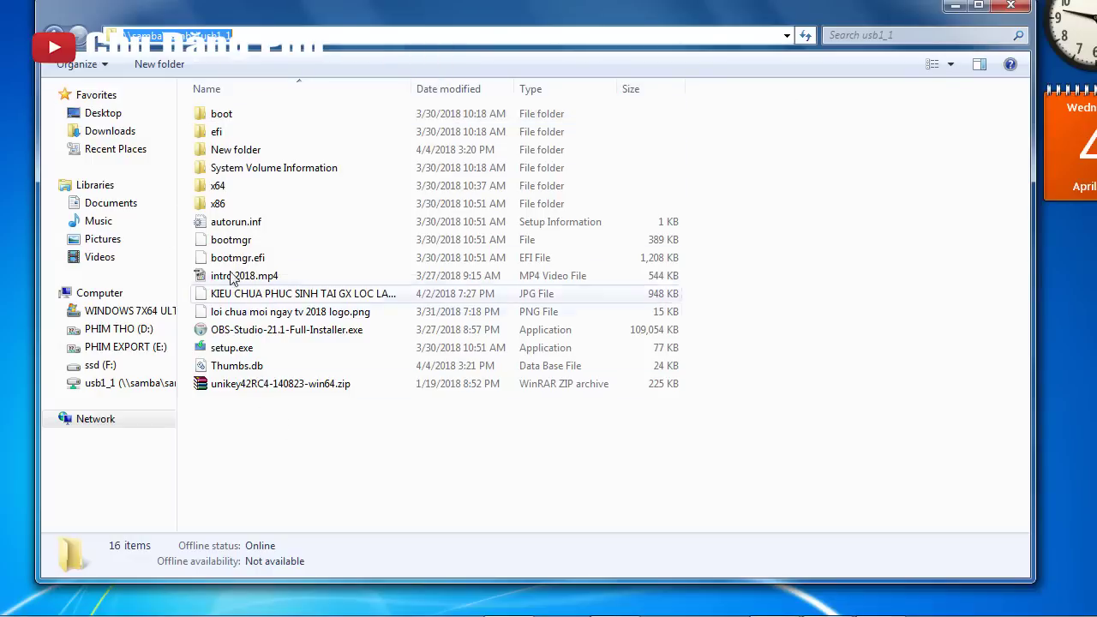
Disconnect the existing usb1_1 network drive (Z:) from the computer.
click(120, 294)
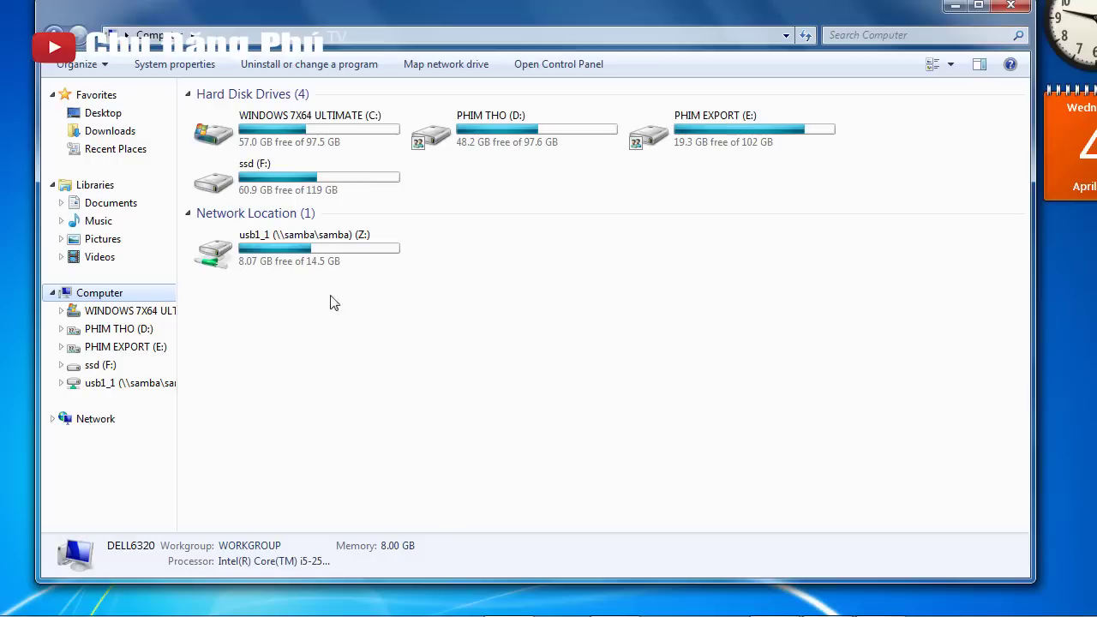
right_click(335, 247)
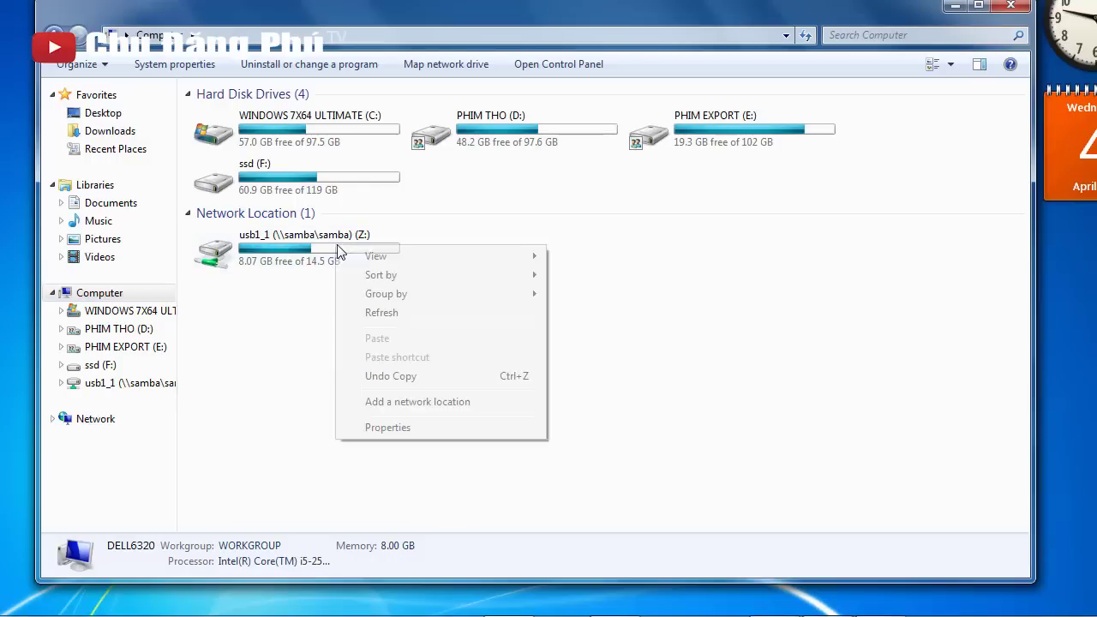
click(289, 265)
right_click(290, 265)
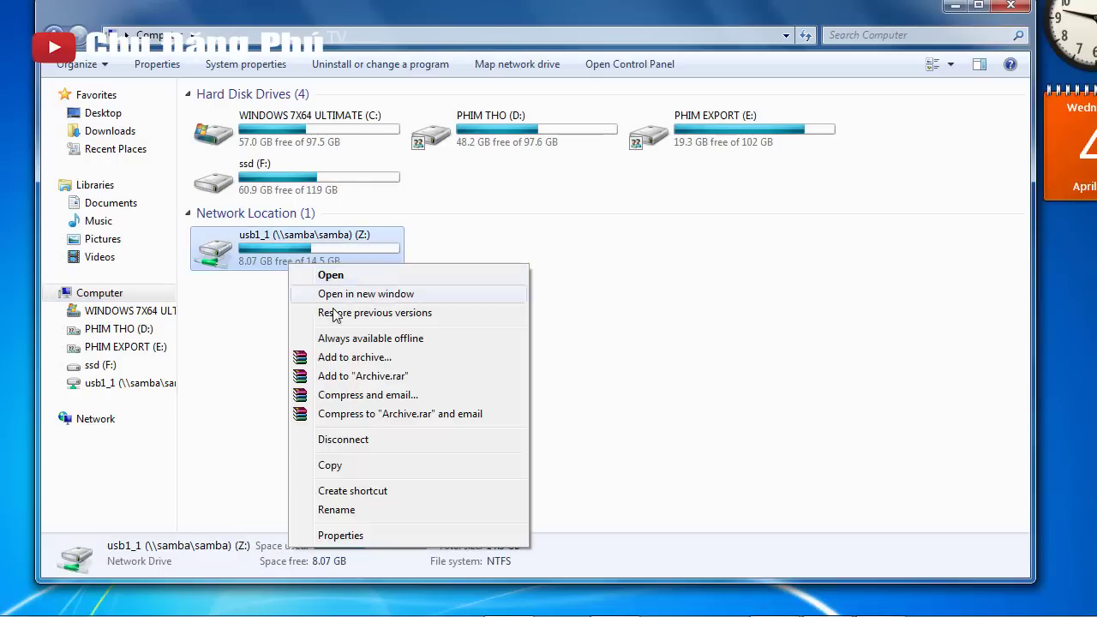
click(327, 442)
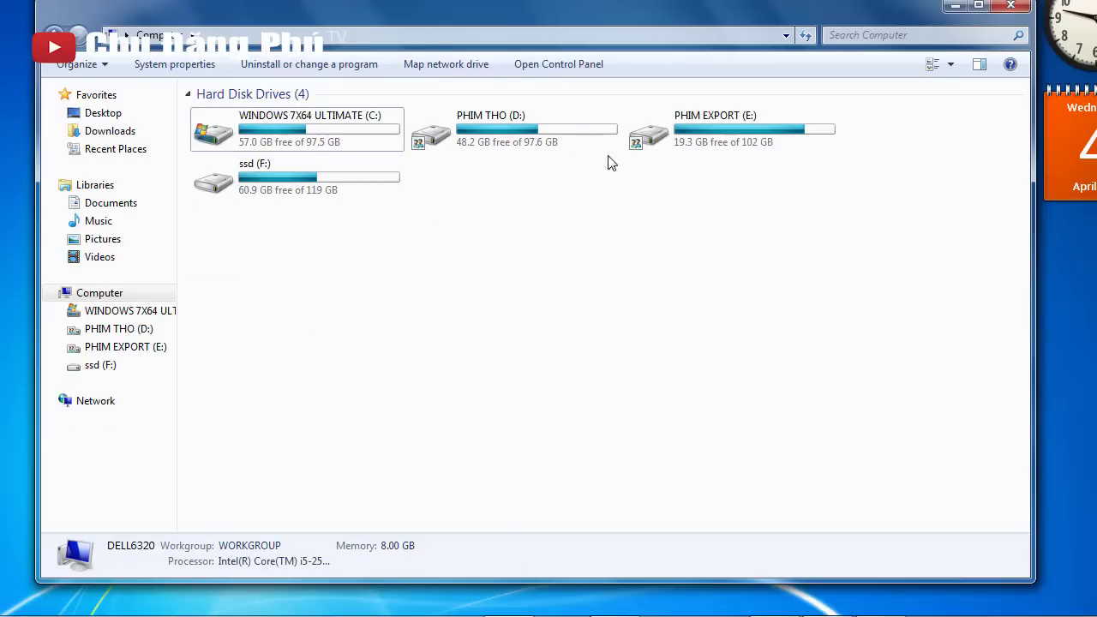
Map network drive Z: to the copied path \\samba\samba\usb1_1 with reconnection at logon, and close the drive's new window.
click(472, 73)
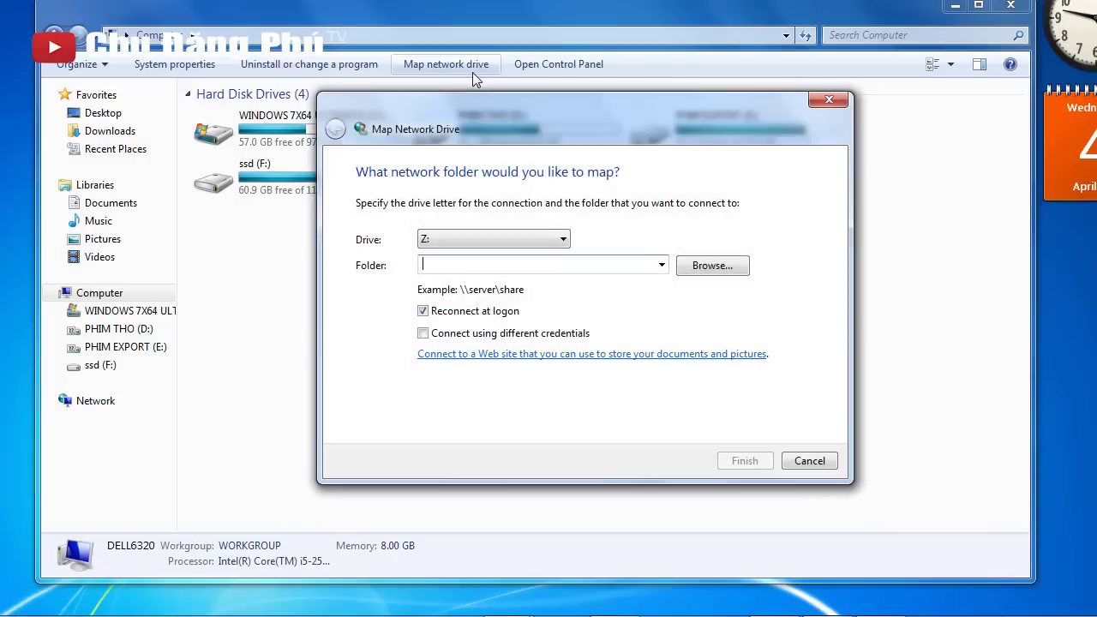
right_click(573, 268)
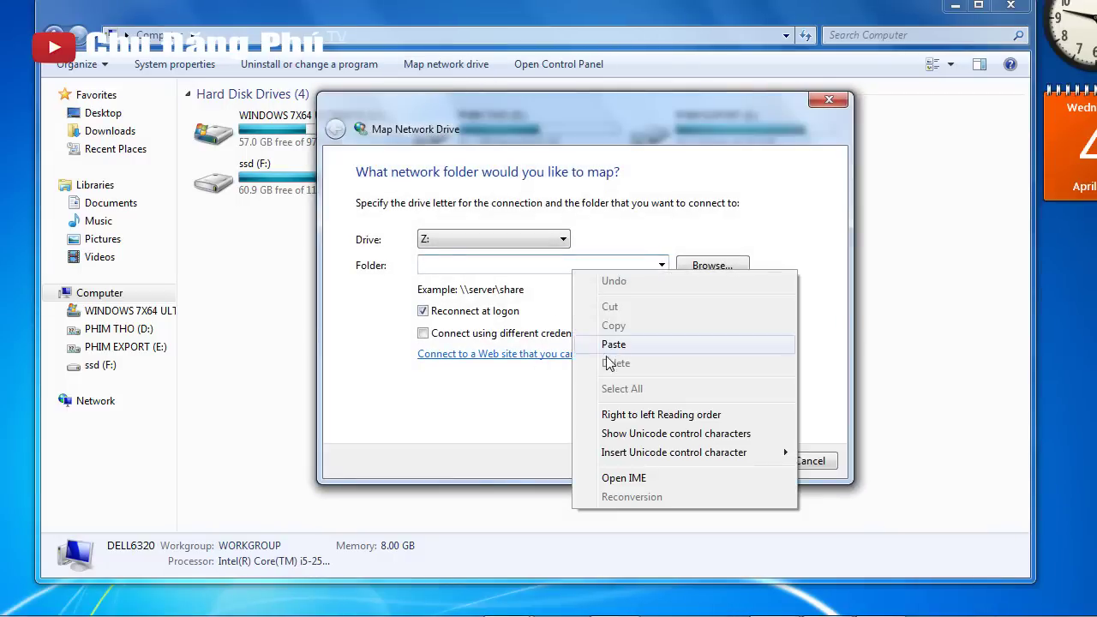
click(591, 344)
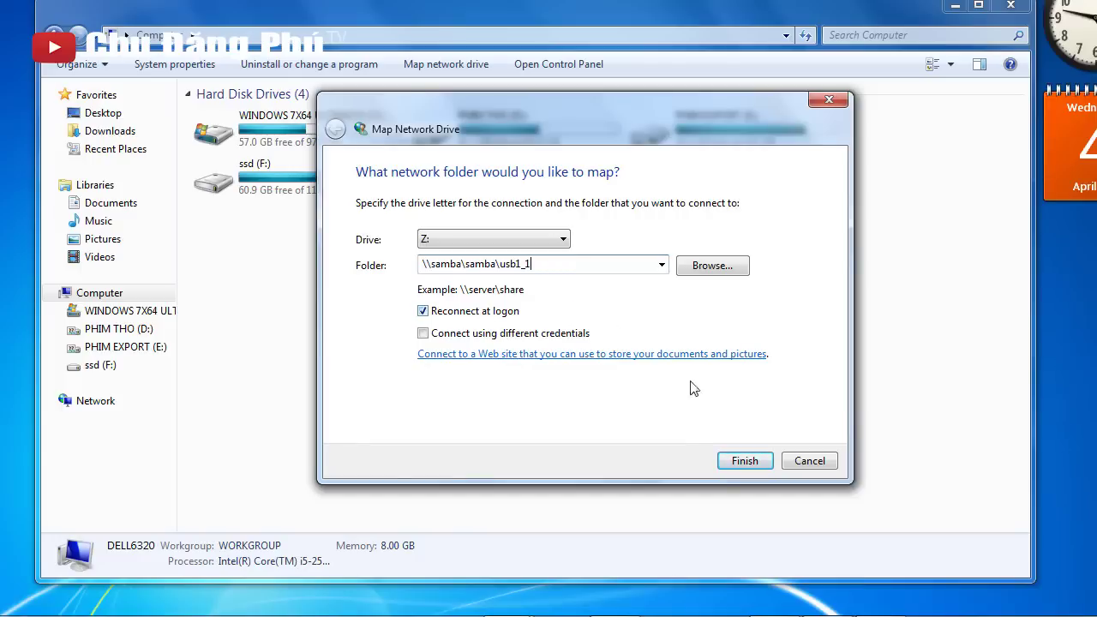
click(745, 461)
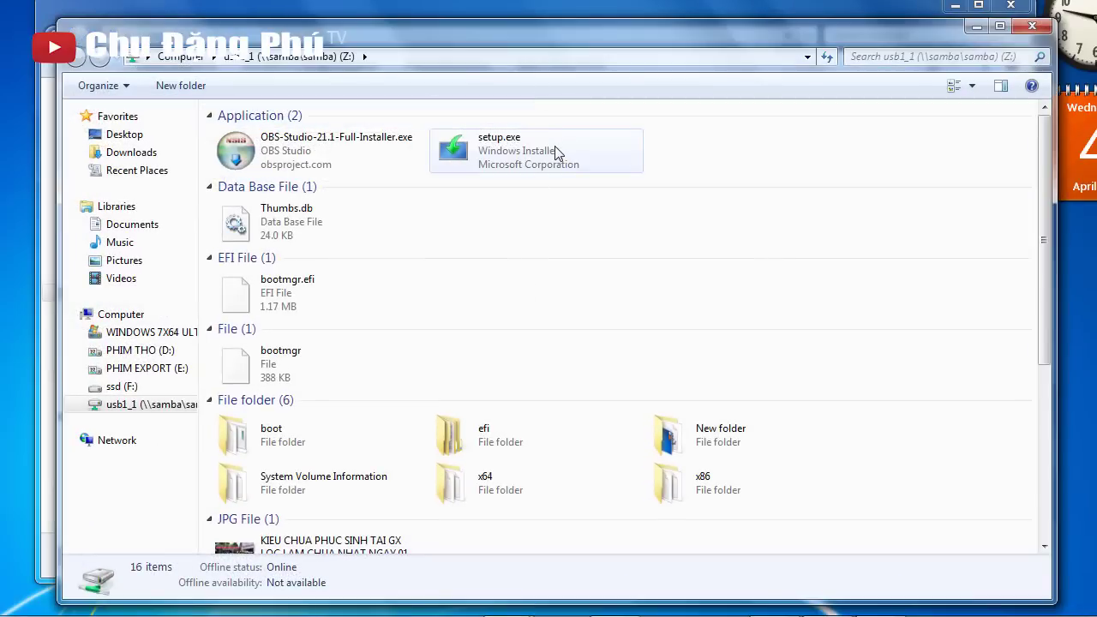
click(1031, 25)
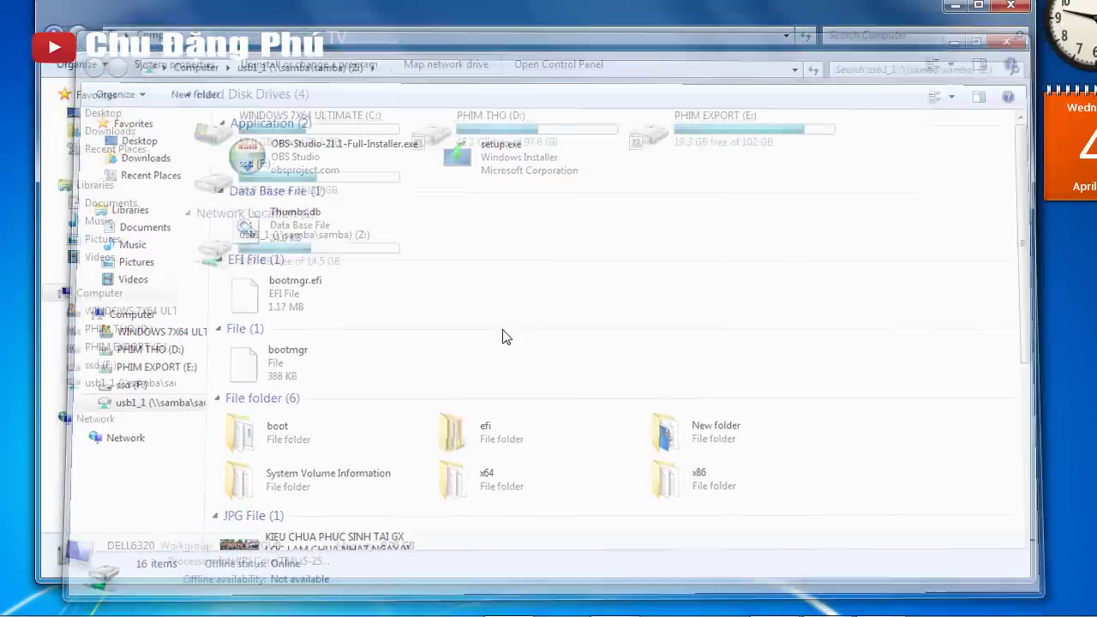
Reopen the Computer view in a fresh Explorer window and browse the files on the mapped usb1_1 drive (Z:).
click(1012, 6)
click(509, 599)
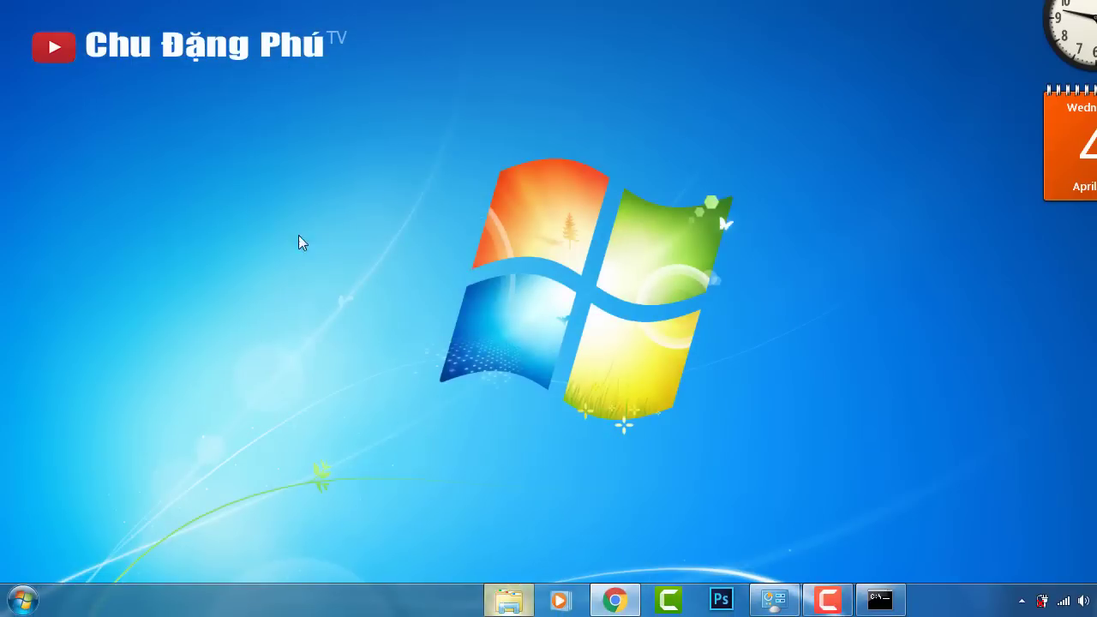
click(93, 293)
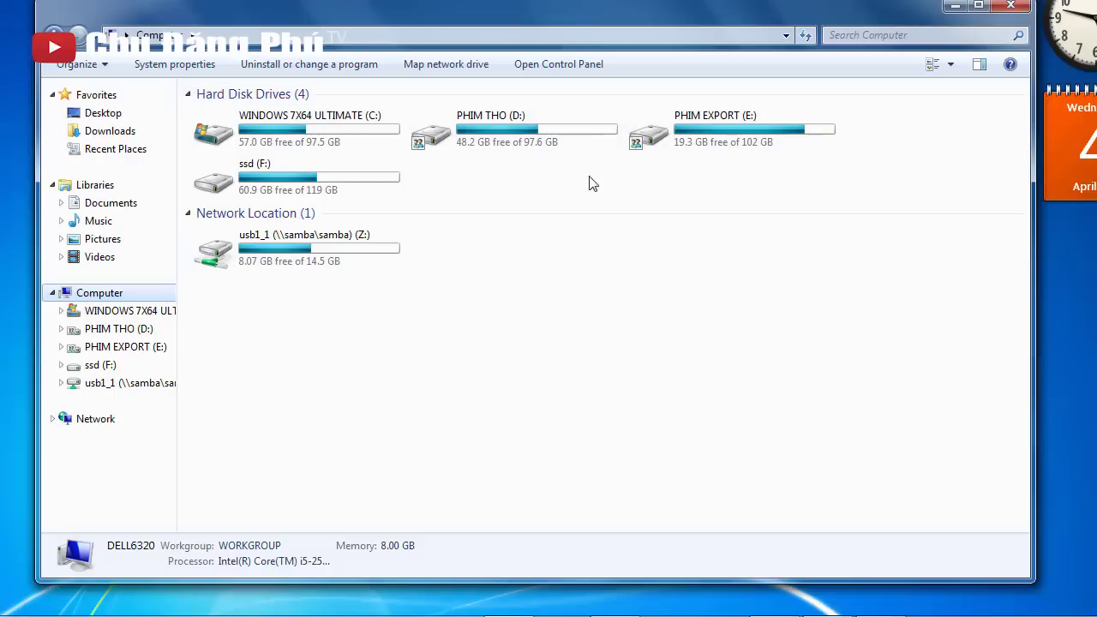
double_click(297, 259)
scroll(420, 285, down, 5)
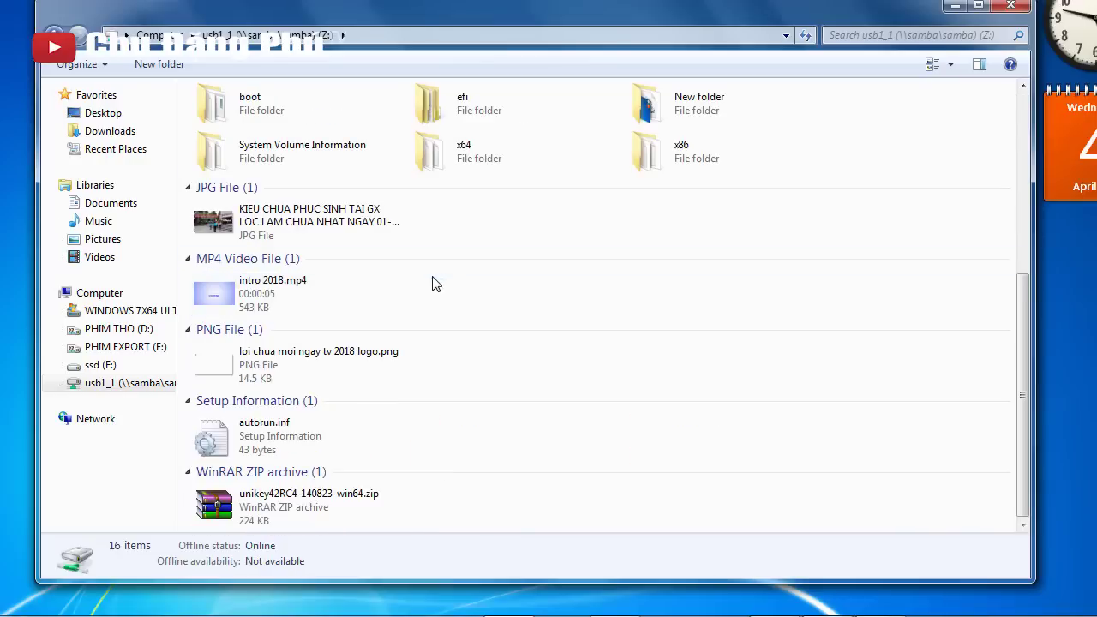
scroll(433, 345, up, 5)
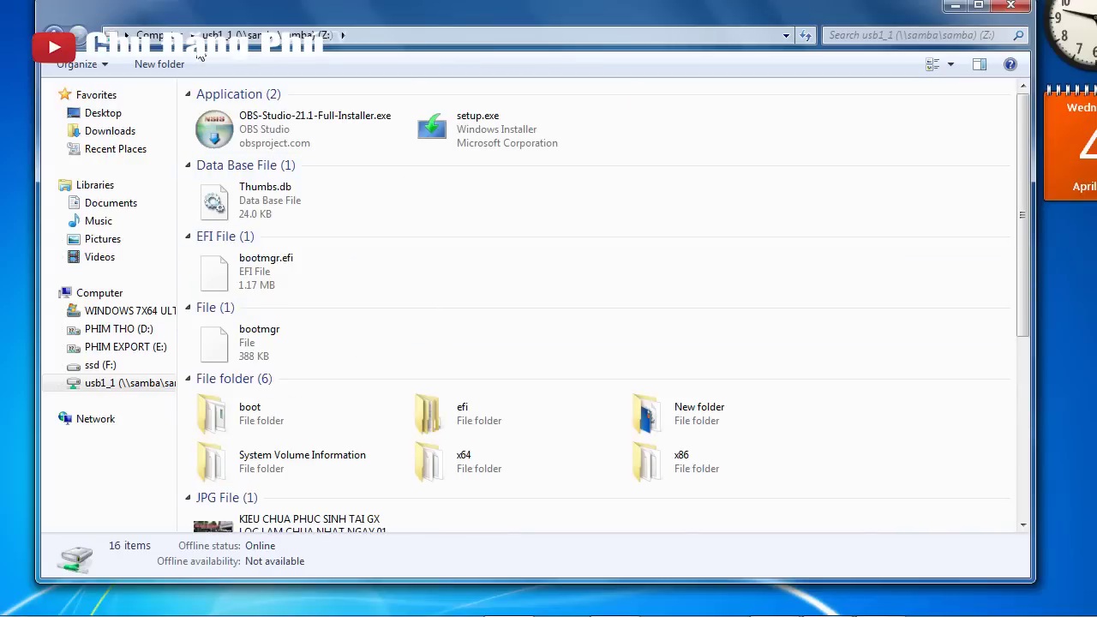
click(163, 35)
double_click(299, 247)
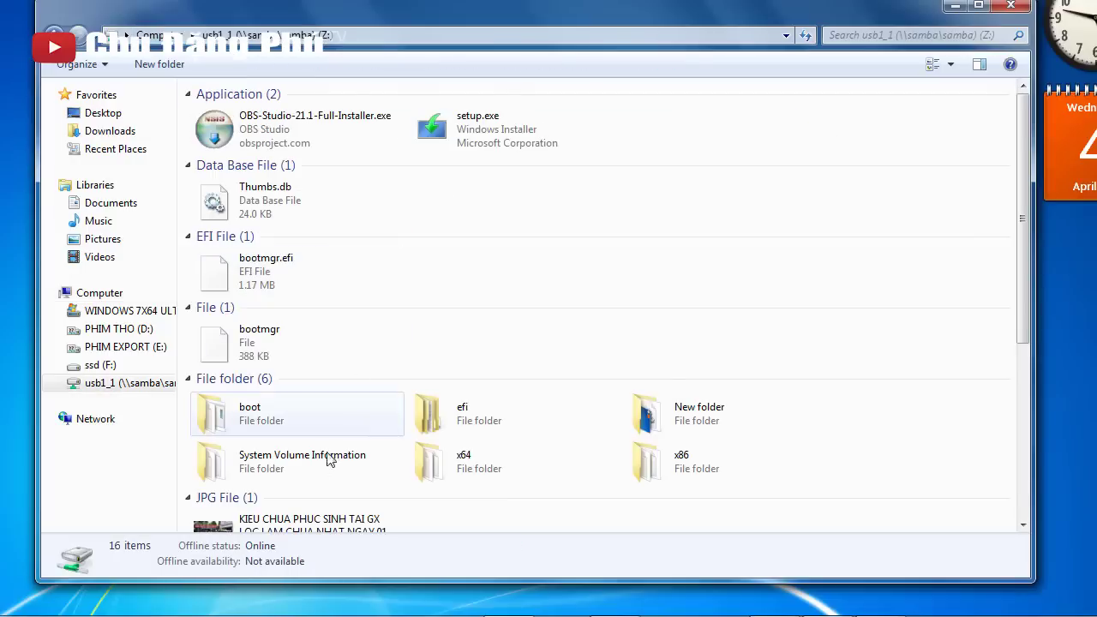
Copy unikey42RC4-140823-win64.zip from the mapped usb1_1 drive (Z:) to the Desktop folder.
scroll(326, 458, down, 5)
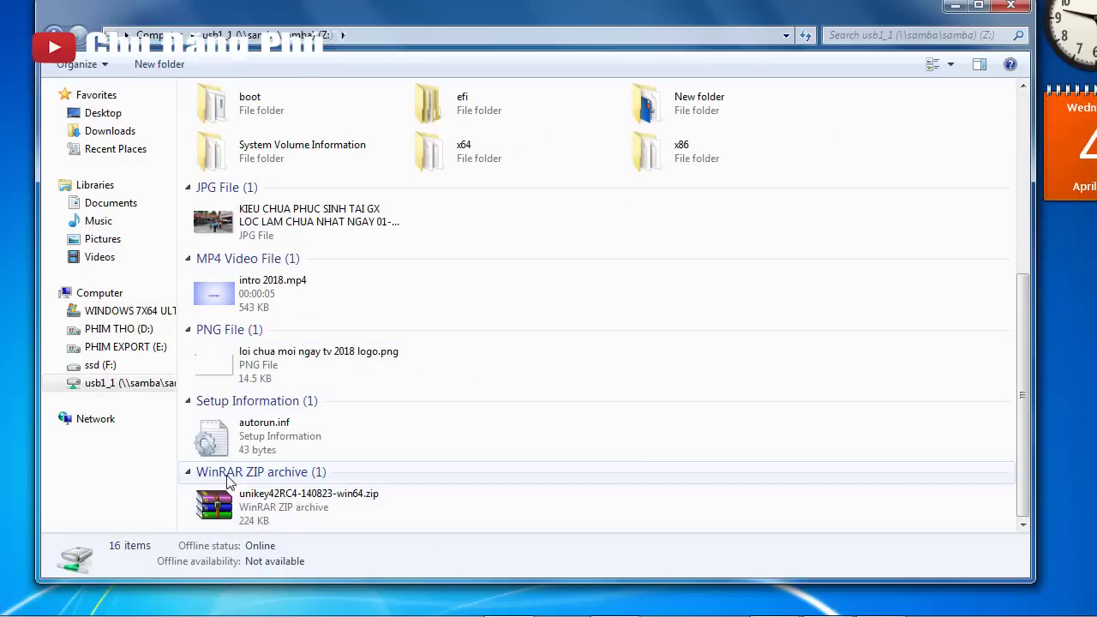
right_click(243, 517)
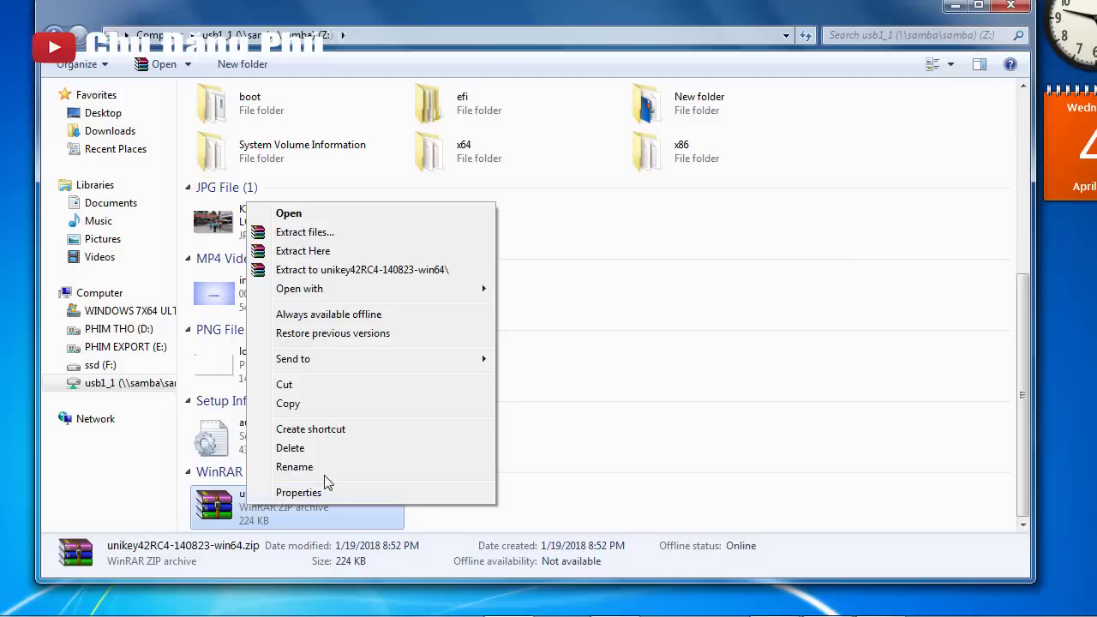
click(314, 404)
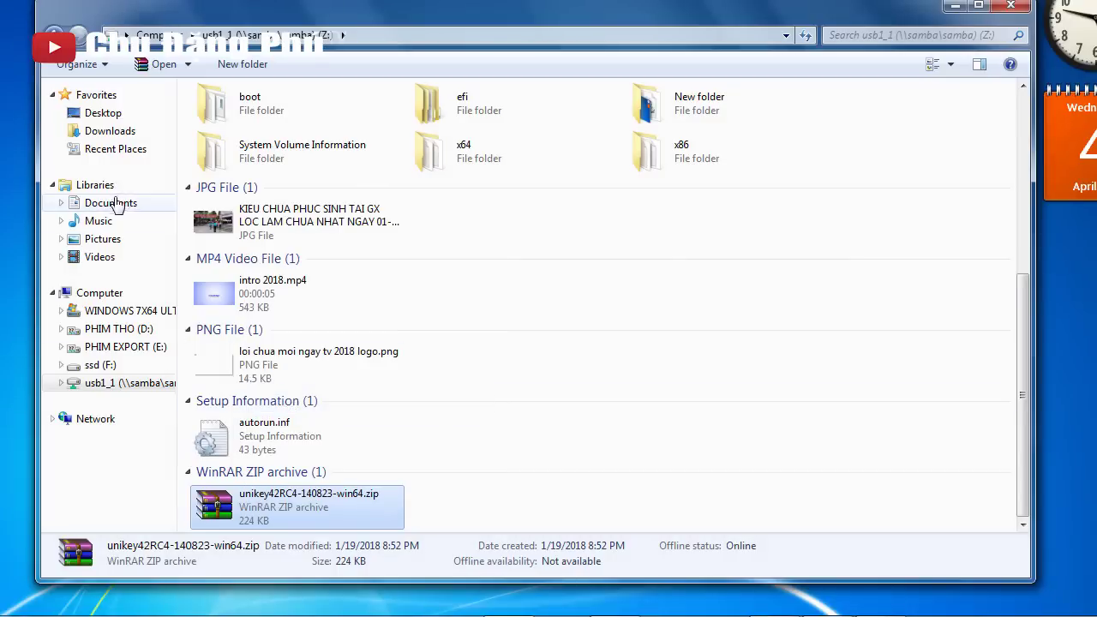
click(129, 131)
click(105, 113)
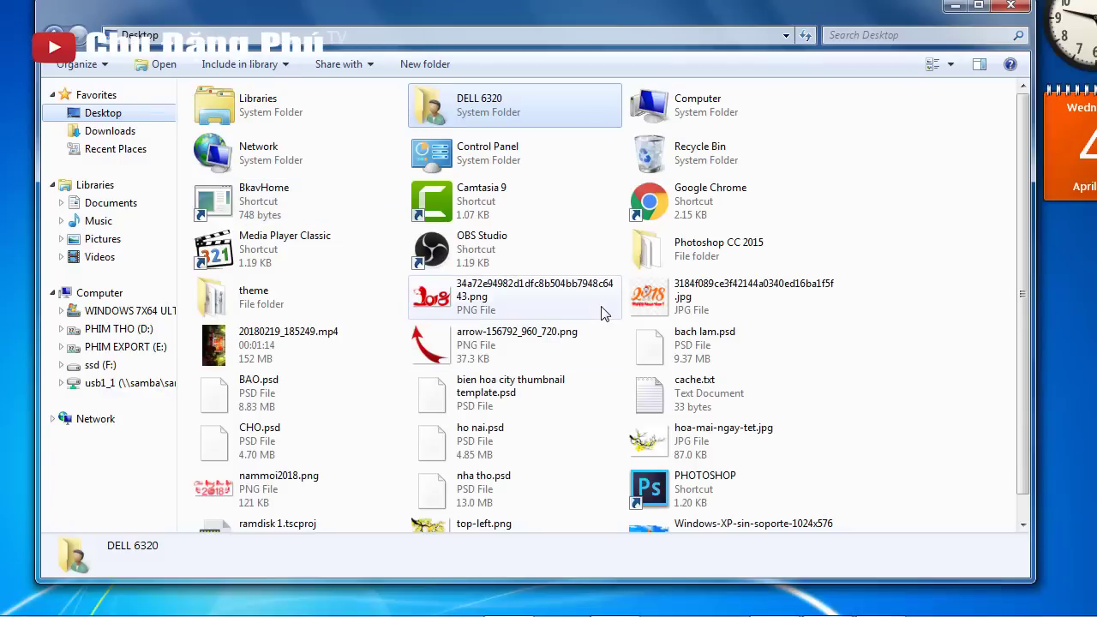
right_click(994, 346)
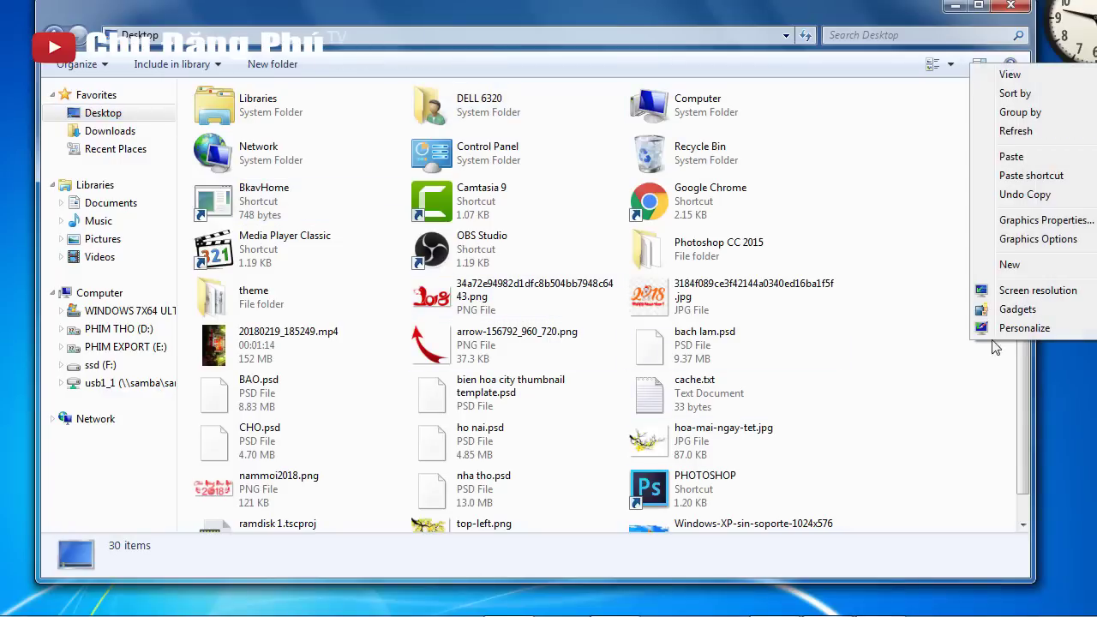
click(1011, 156)
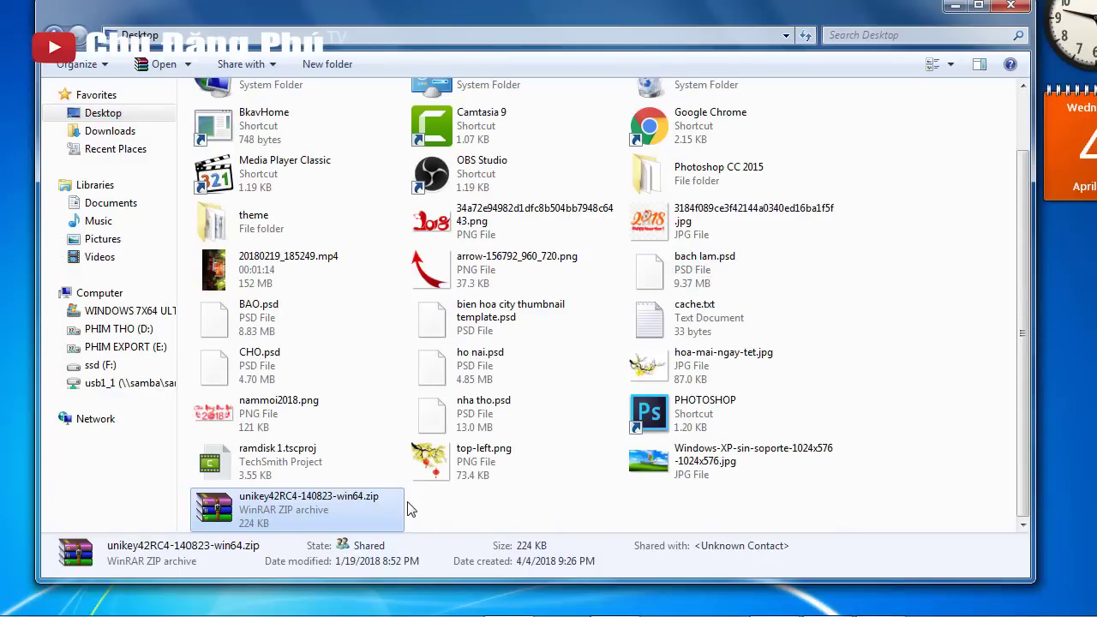
Copy Windows-XP-sin-soporte-1024x576-1024x576.jpg from the Desktop and paste it into the mapped usb1_1 drive (Z:).
right_click(694, 461)
click(730, 355)
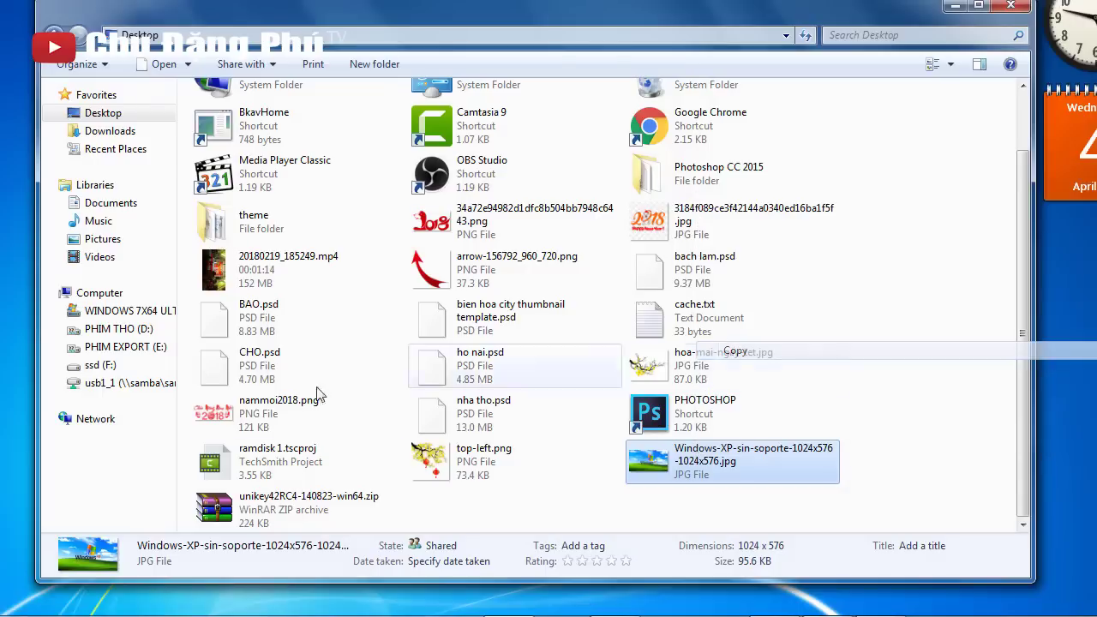
click(154, 386)
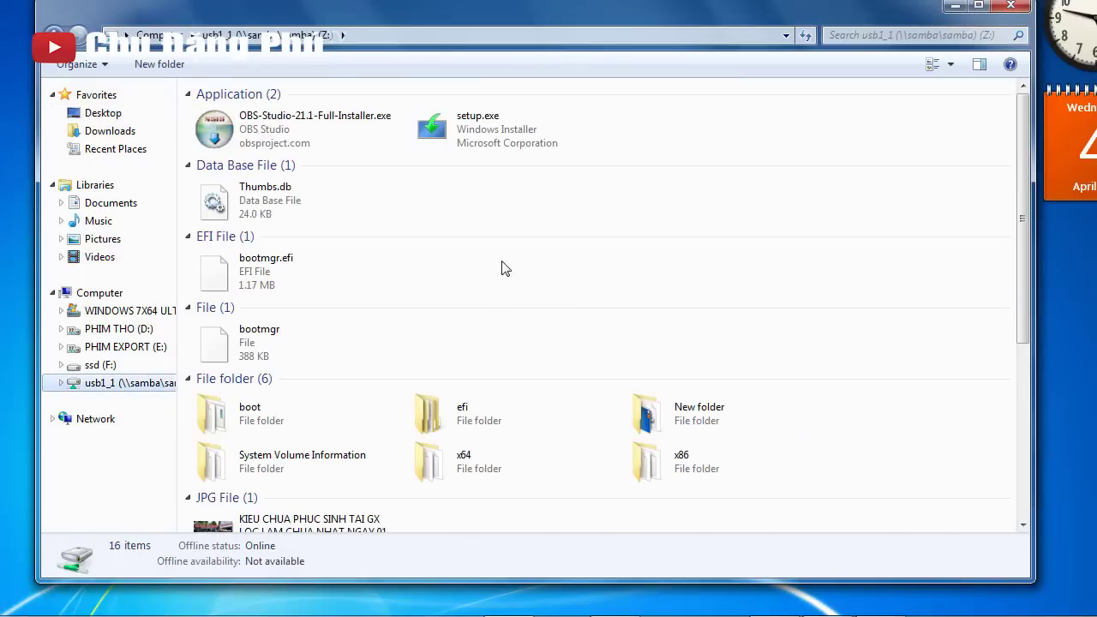
right_click(814, 166)
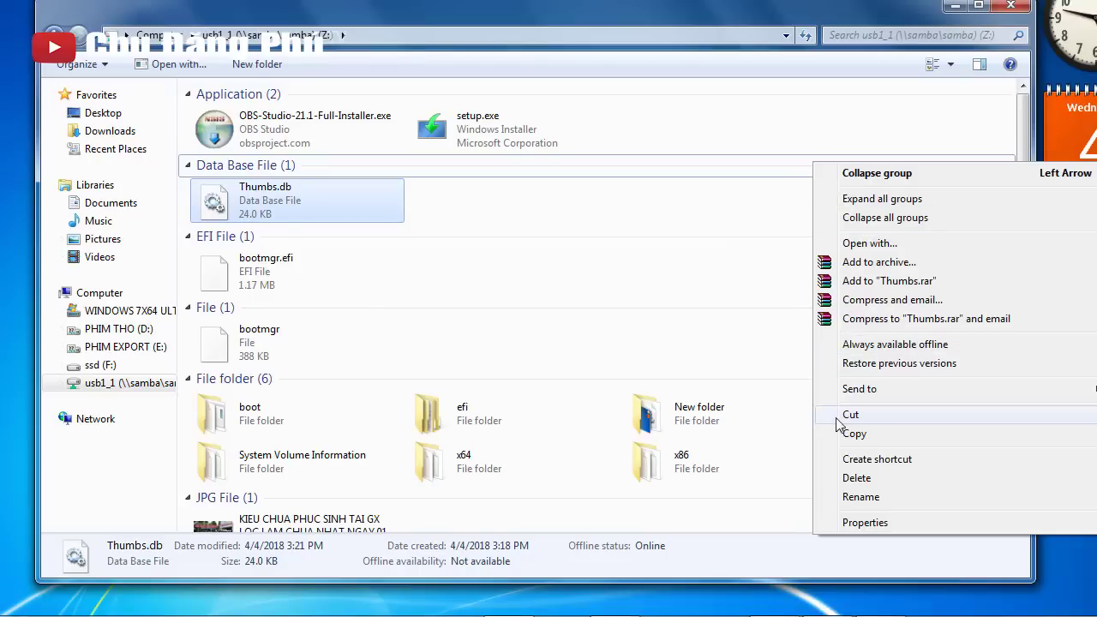
click(655, 101)
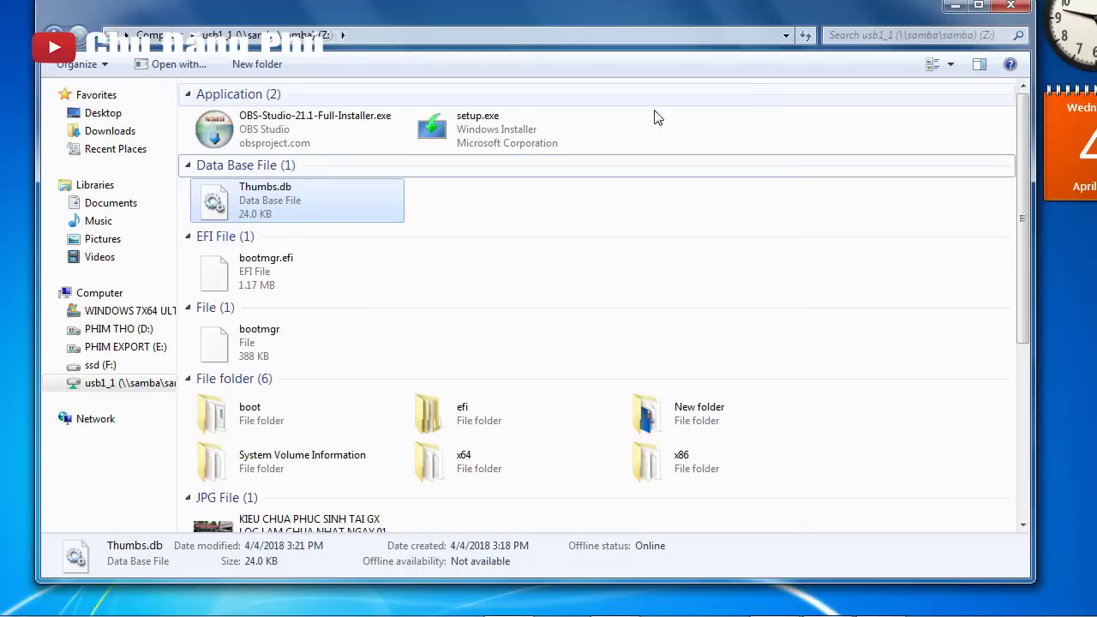
click(661, 96)
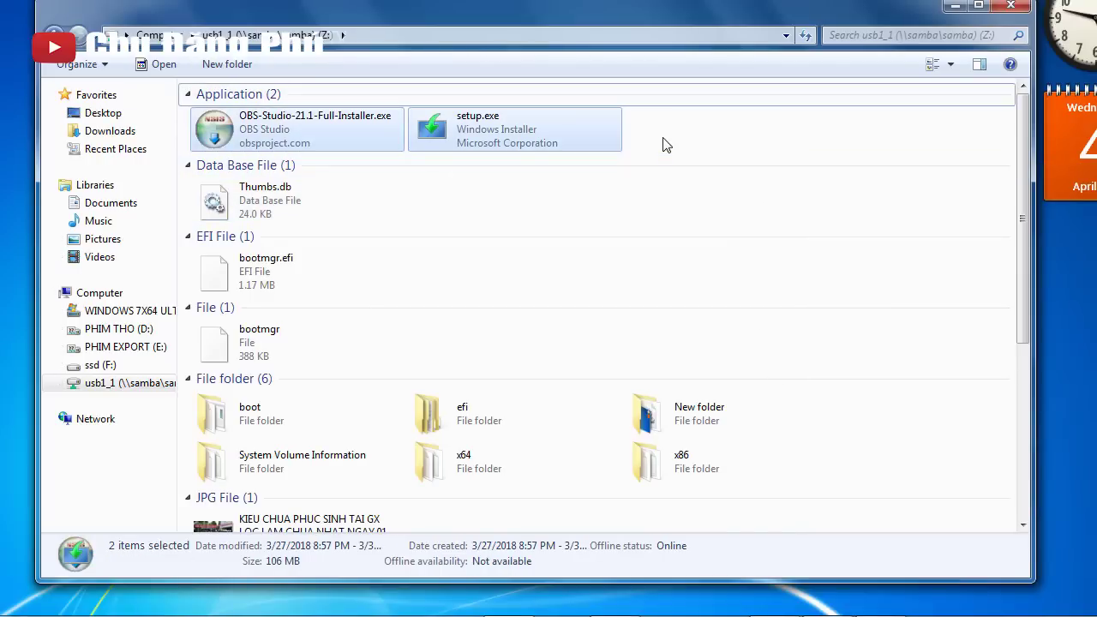
key(ctrl+v)
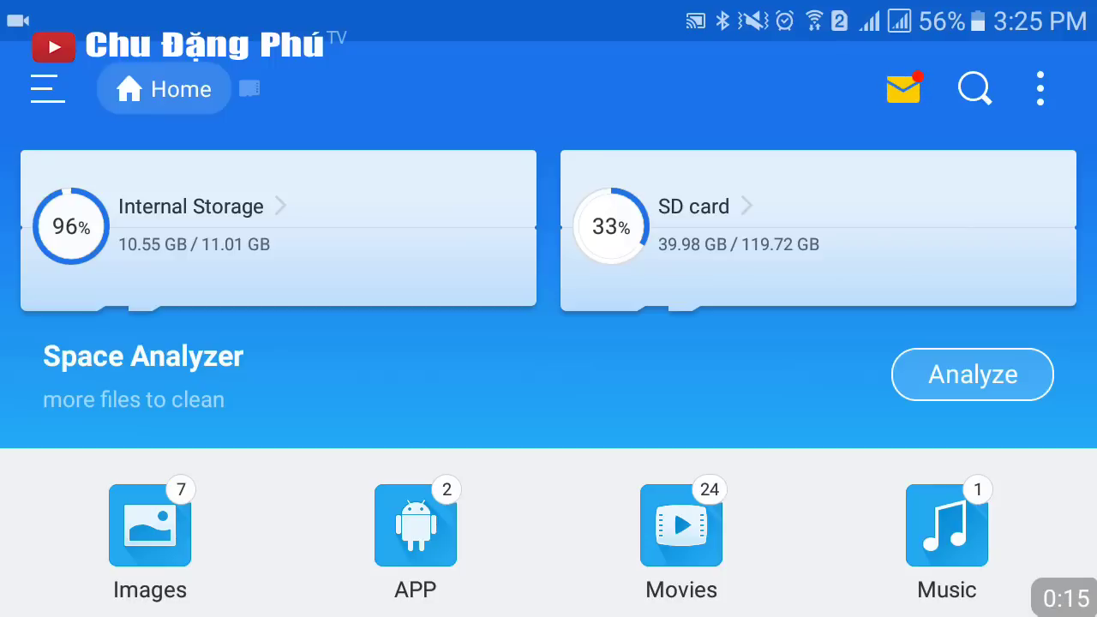
click(48, 88)
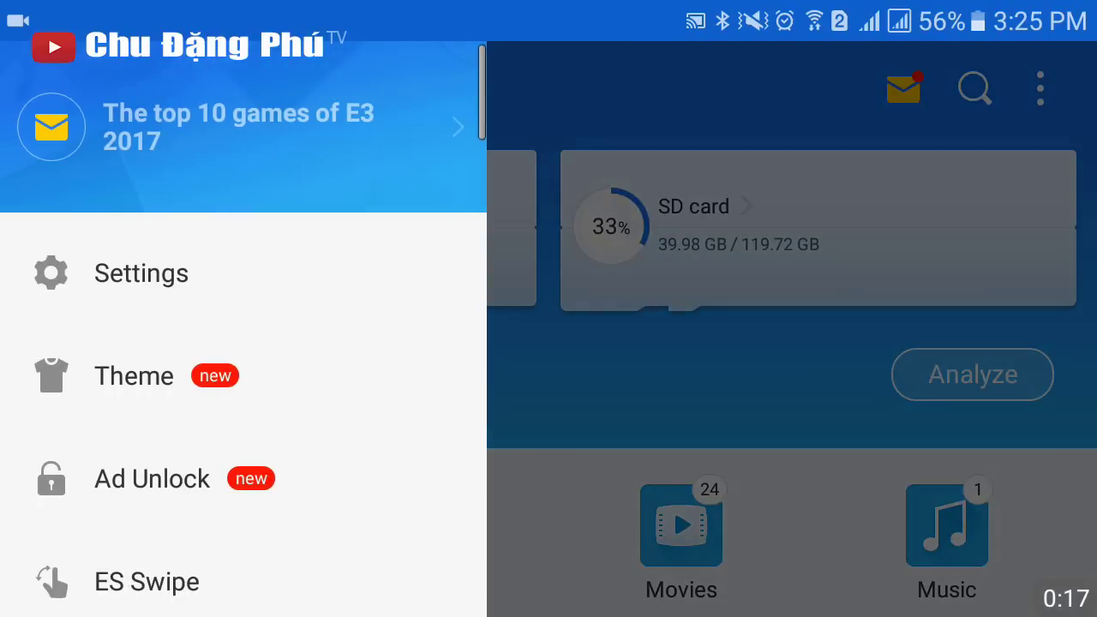
key(Escape)
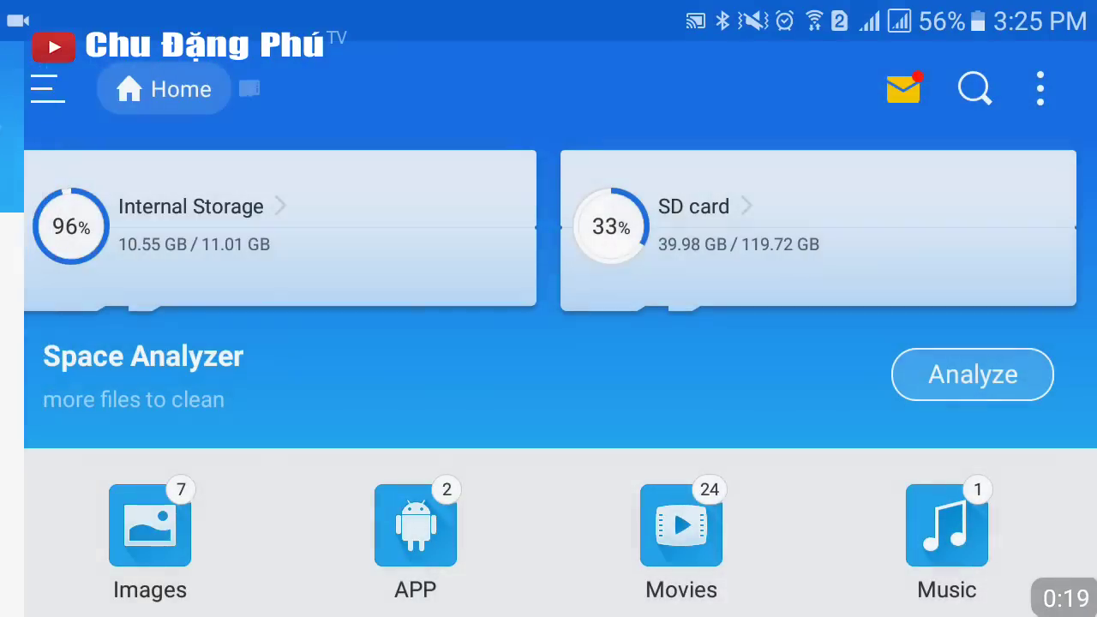
scroll(548, 377, down, 5)
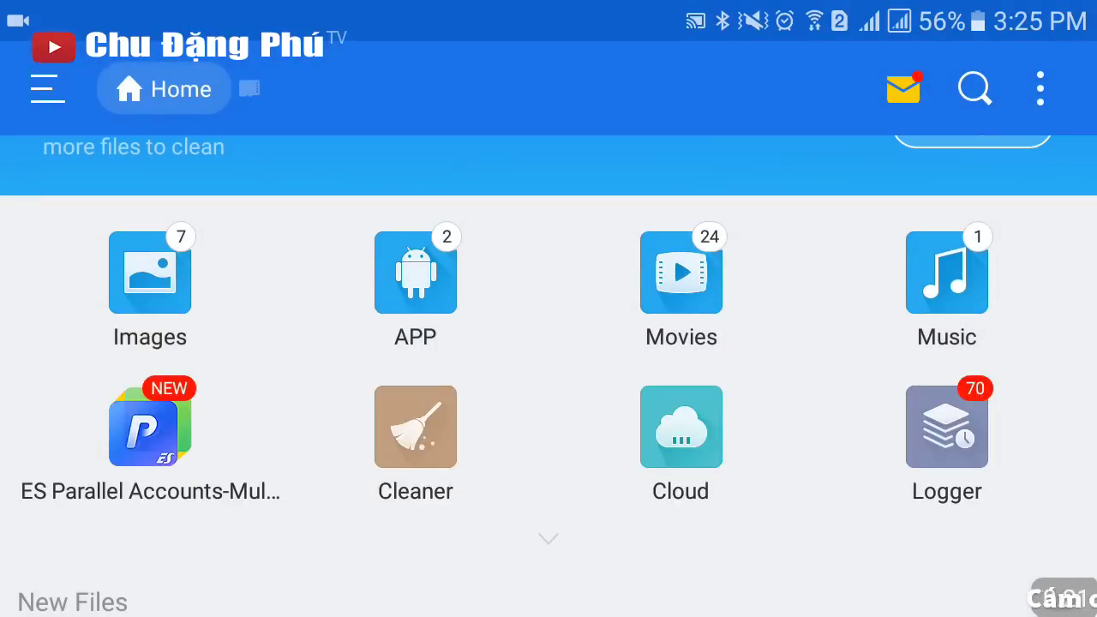
scroll(548, 377, up, 3)
scroll(548, 377, down, 3)
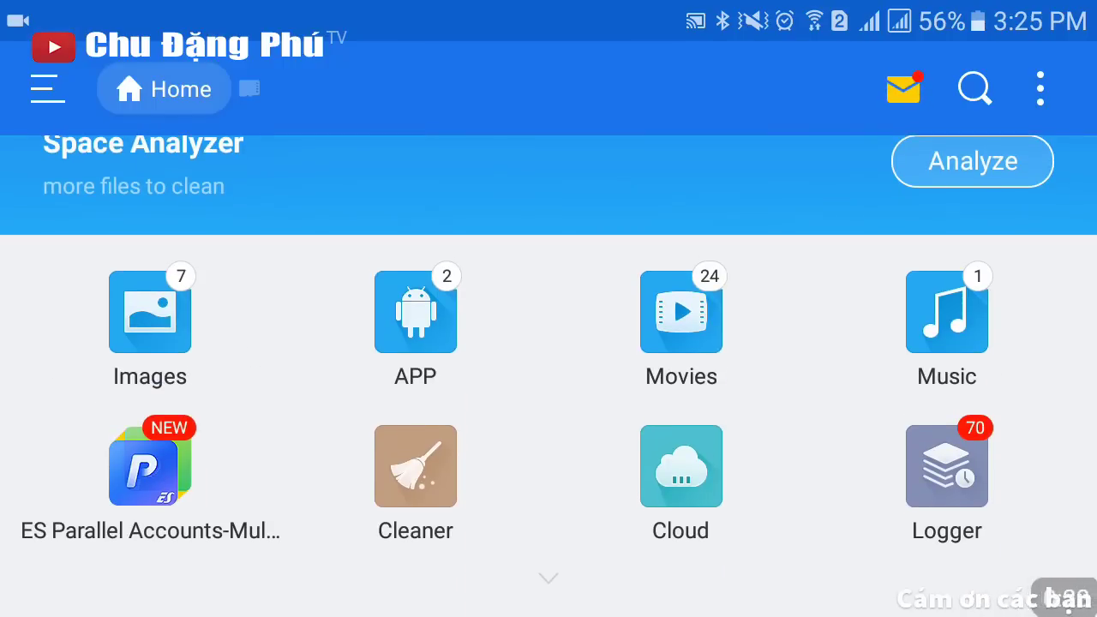
scroll(549, 377, up, 2)
scroll(549, 377, up, 3)
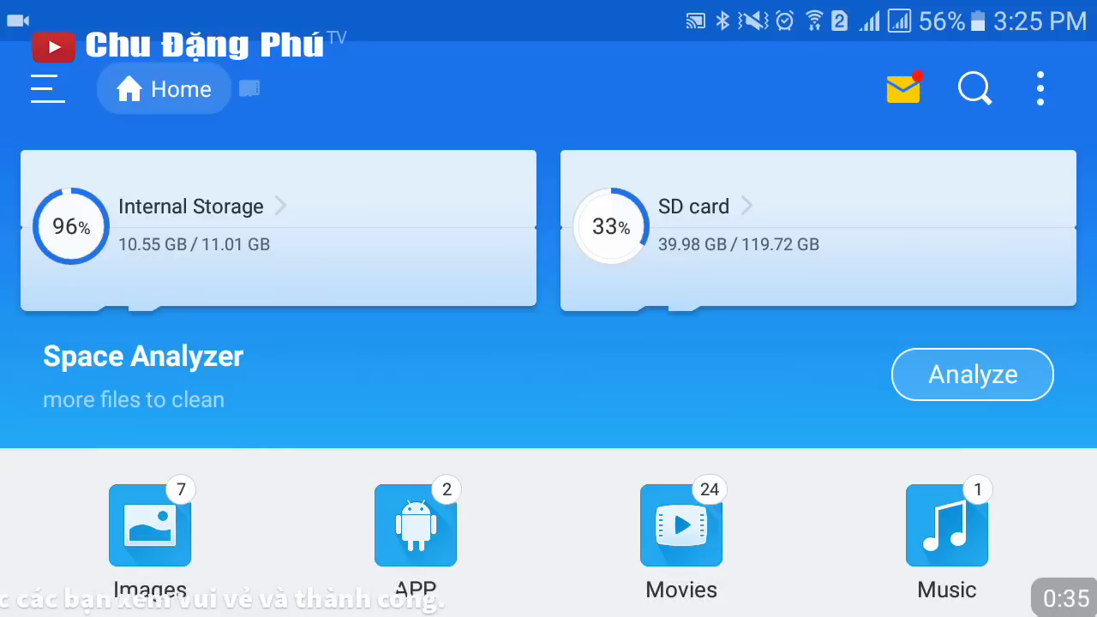
In ES File Explorer on the phone, open the LAN network locations and scan for devices.
click(47, 89)
drag(49, 458, 53, 281)
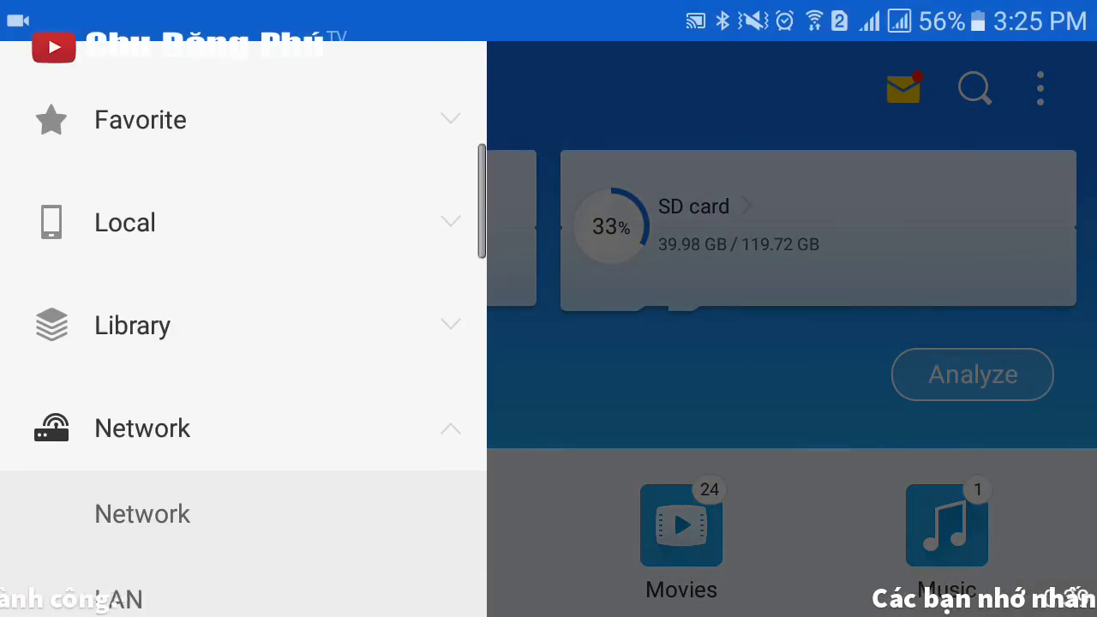
scroll(243, 343, down, 3)
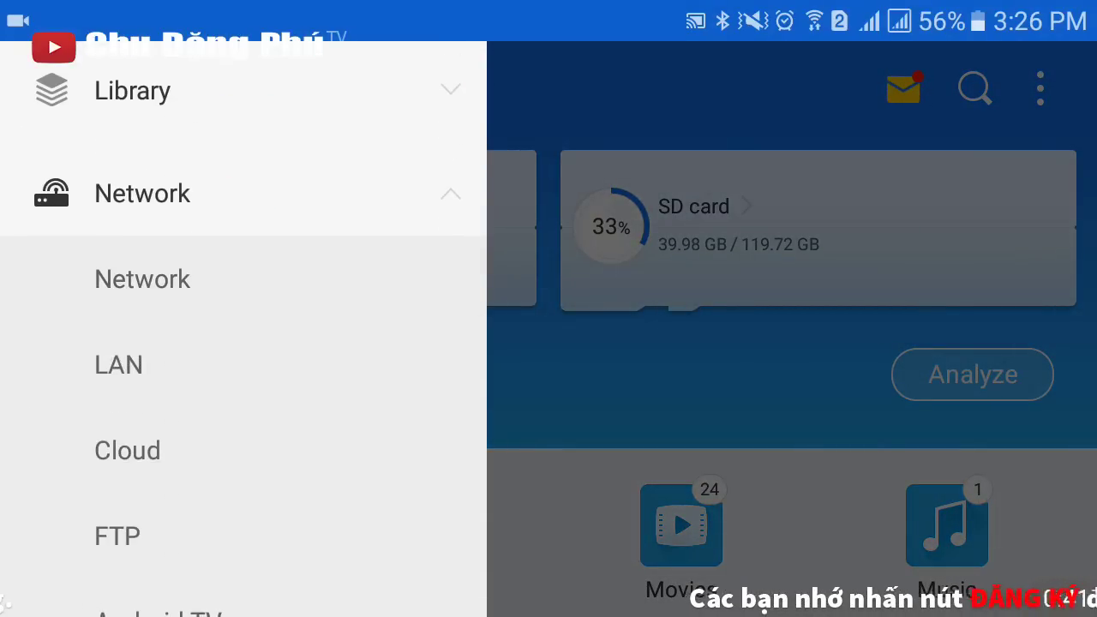
click(118, 364)
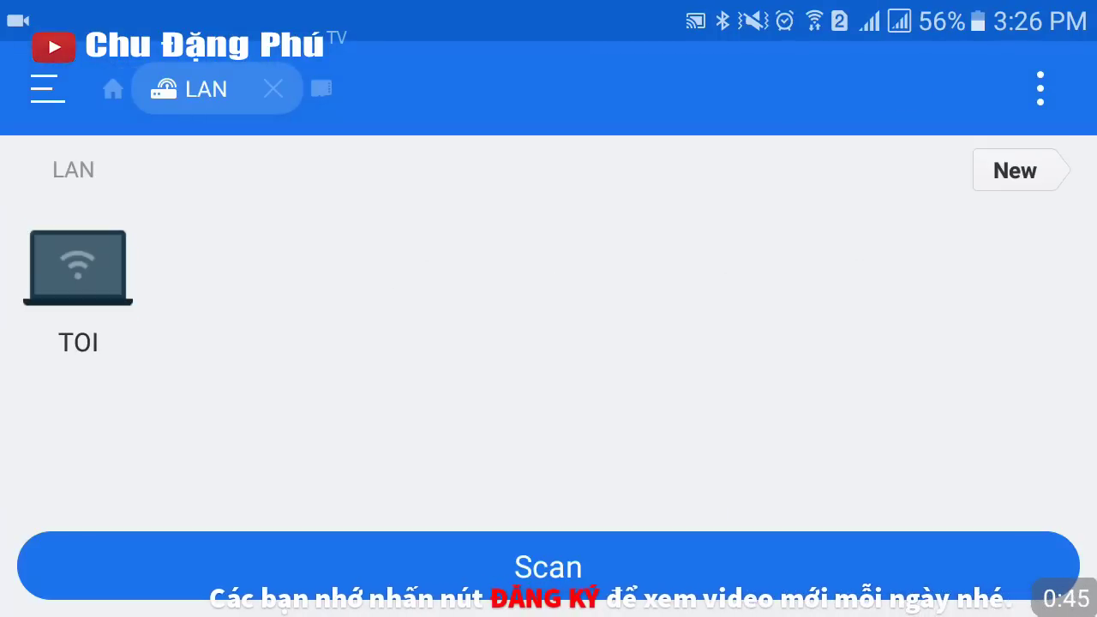
click(548, 561)
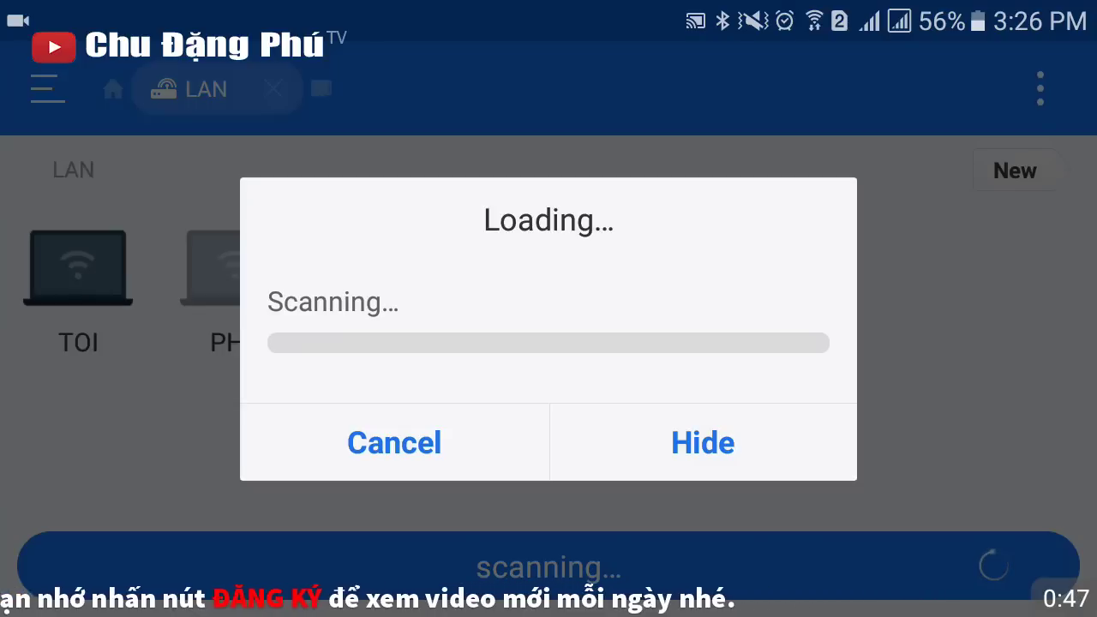